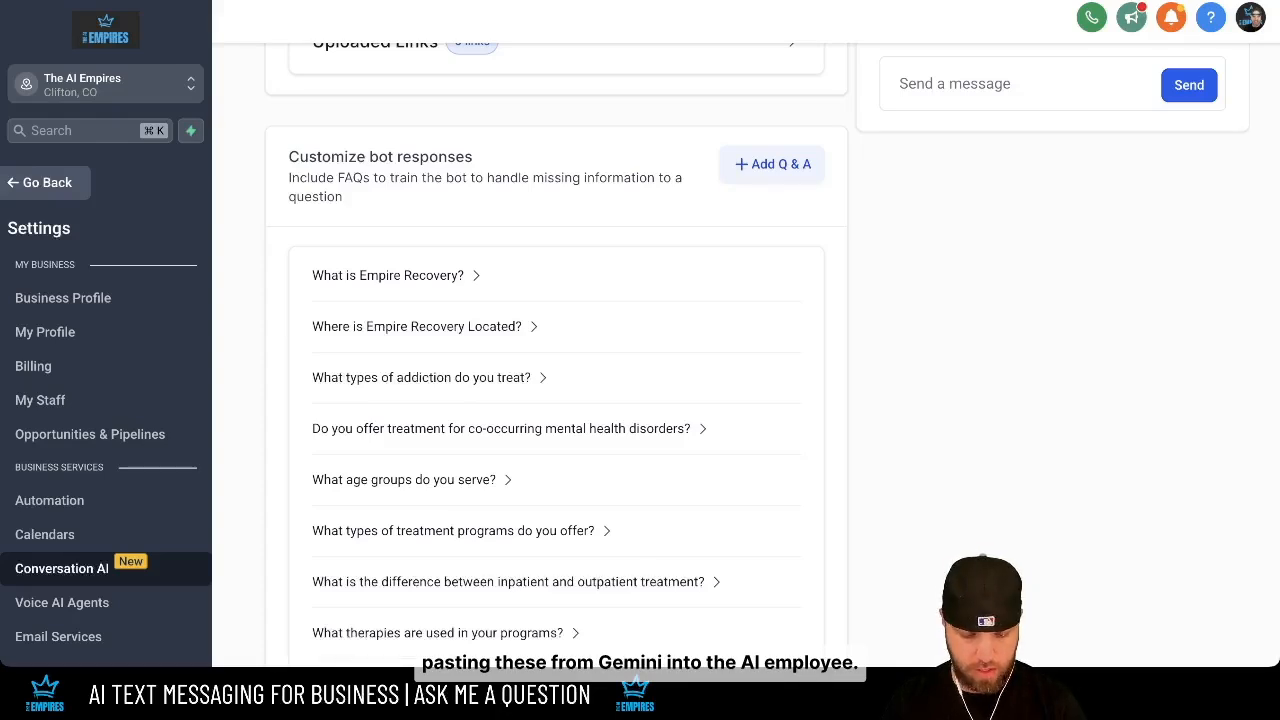
- Add a Q&A 'How can AI SMS benefit The McKillip Group?' with the pasted client-reactivation answer
click(772, 164)
click(556, 317)
text(How can AI SMS benefit The McKillip Group?)
key(super+Tab)
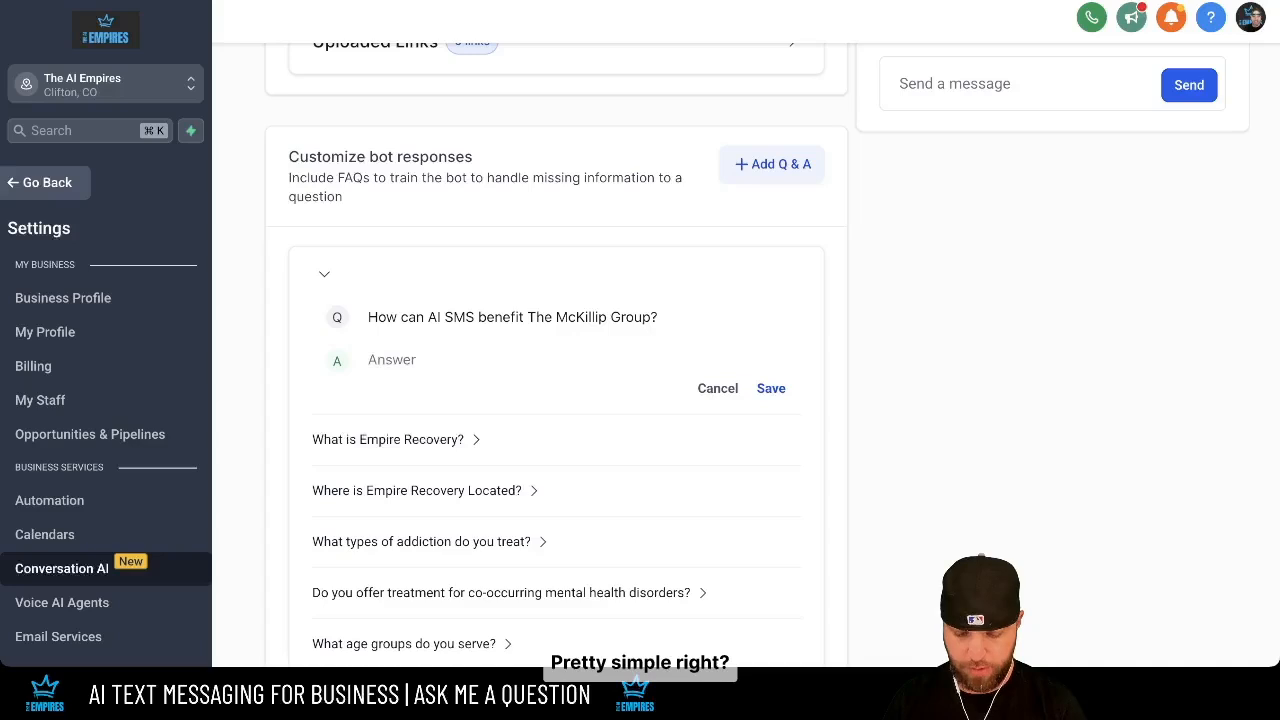
click(660, 317)
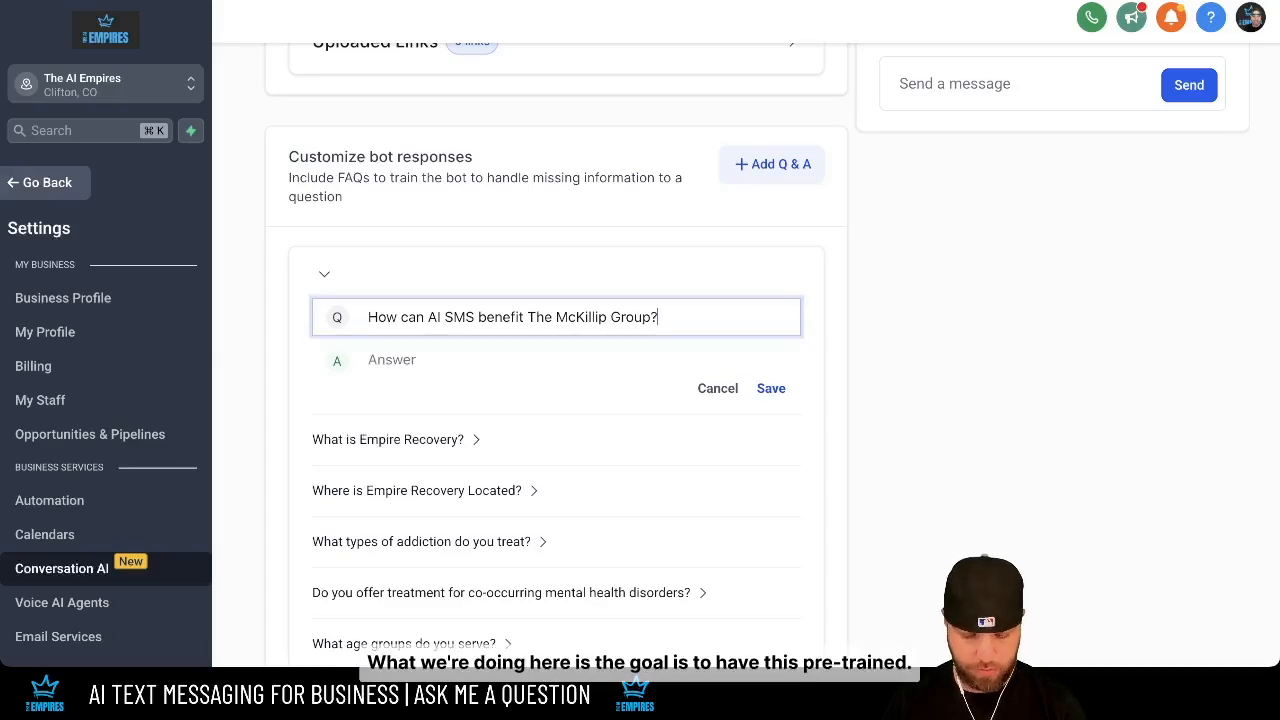
click(556, 360)
text(Hey, it's Faith from The AI Empires, how are you? We can use AI SMS to reactivate past clients with personalized texts about new tax strategies or financial updates. This keeps your services top-of-mind and boosts client engagement. Can I ask you a few questions about your business?)
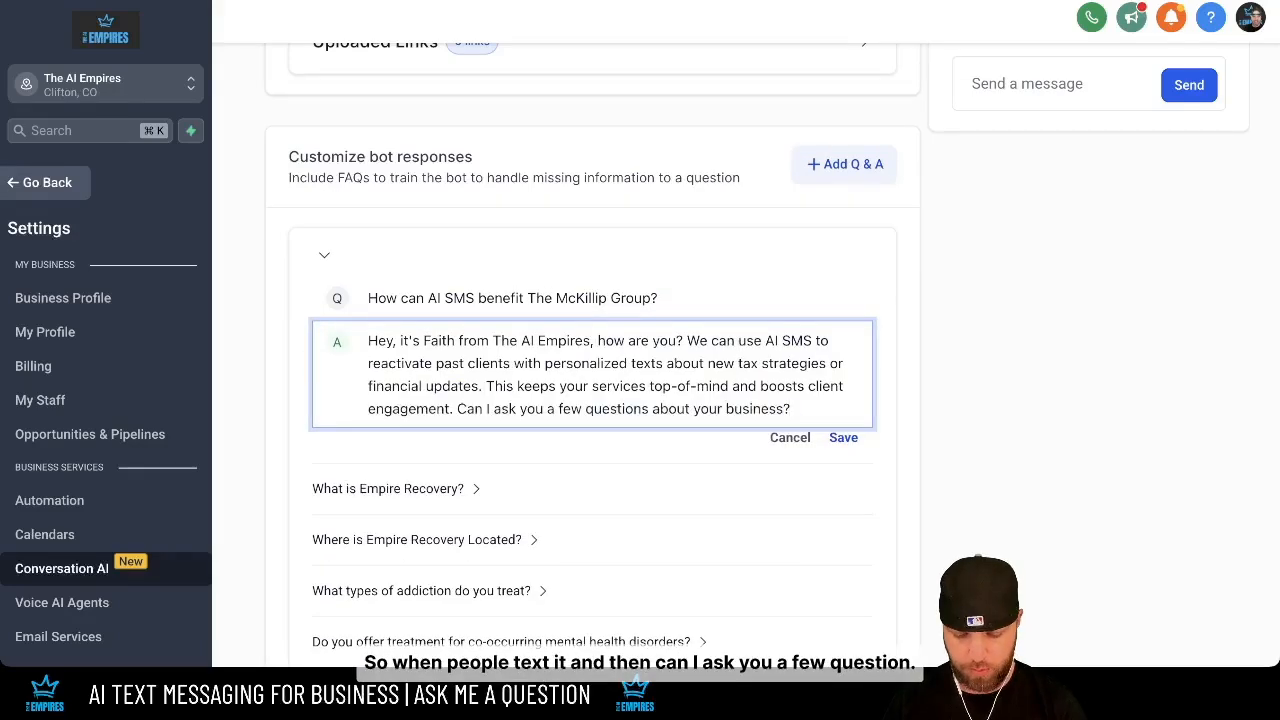
click(843, 438)
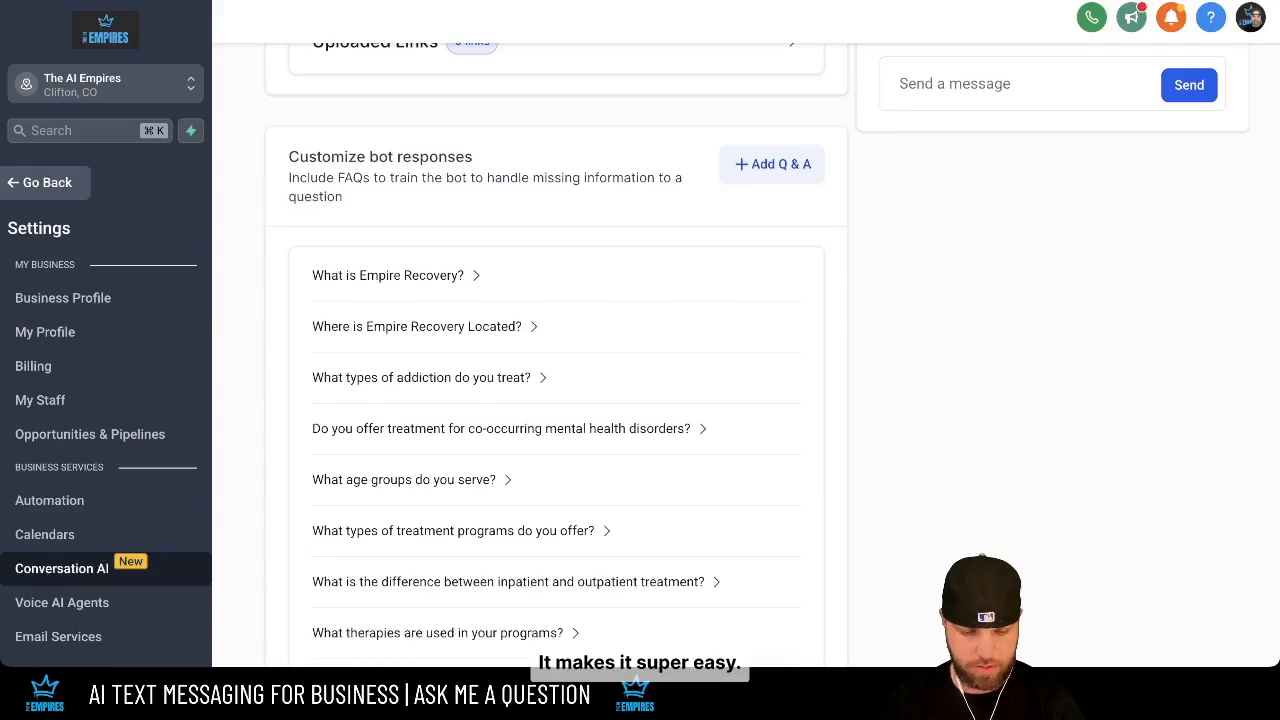
- Add a Minuteman Press AI SMS Q&A with the pasted answer about texting print specials and deals
scroll(640, 360, up, 1)
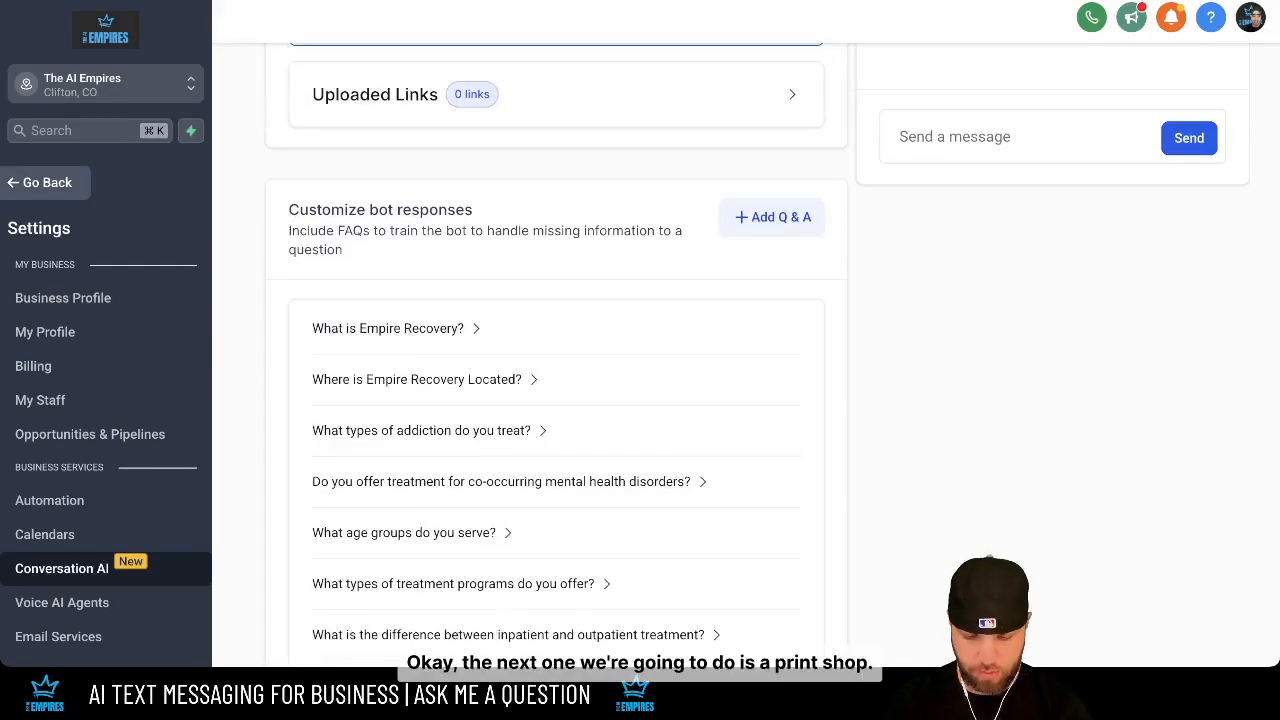
click(773, 217)
click(556, 370)
text(How can AI SMS benefit Minuteman Press?)
key(super+Tab)
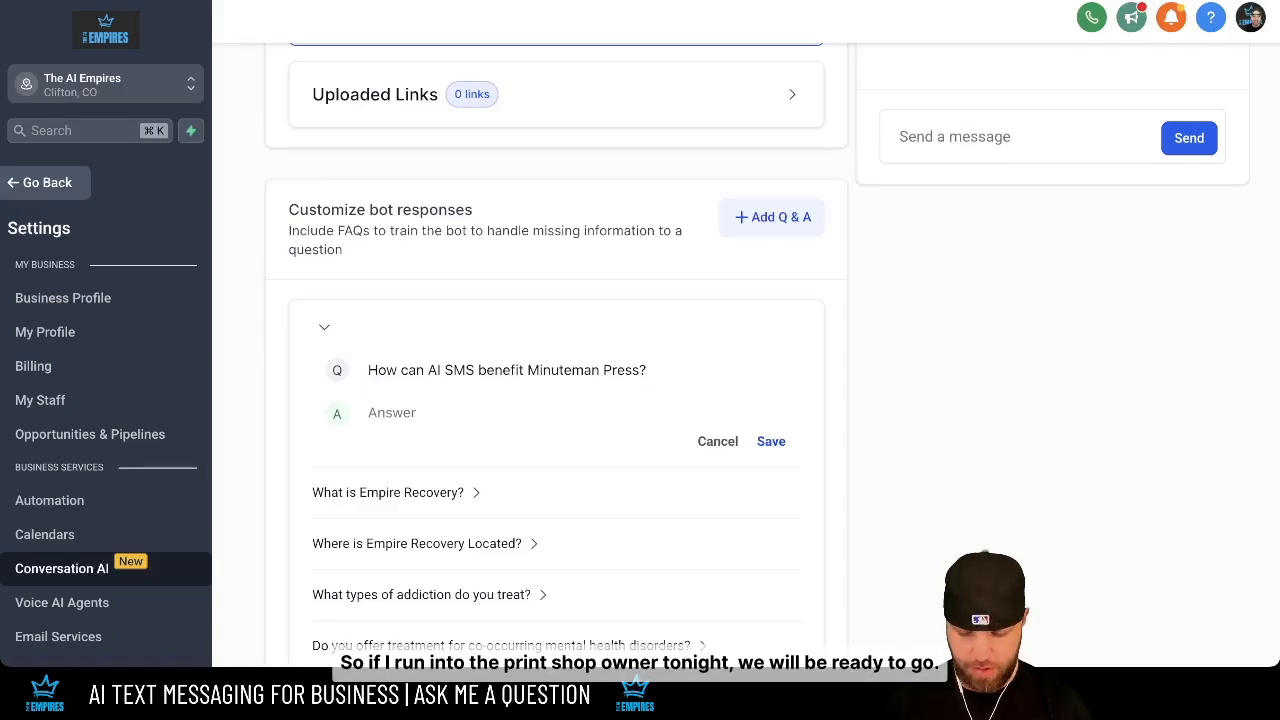
key(super+Tab)
key(Tab)
text(Hey, it's Faith from The AI Empires, how are you? We can use AI SMS to send automated texts about new print specials, clothing discounts, or office supply deals to your past customers. This drives repeat business and keeps them informed. Can I ask you a few questions about your business?)
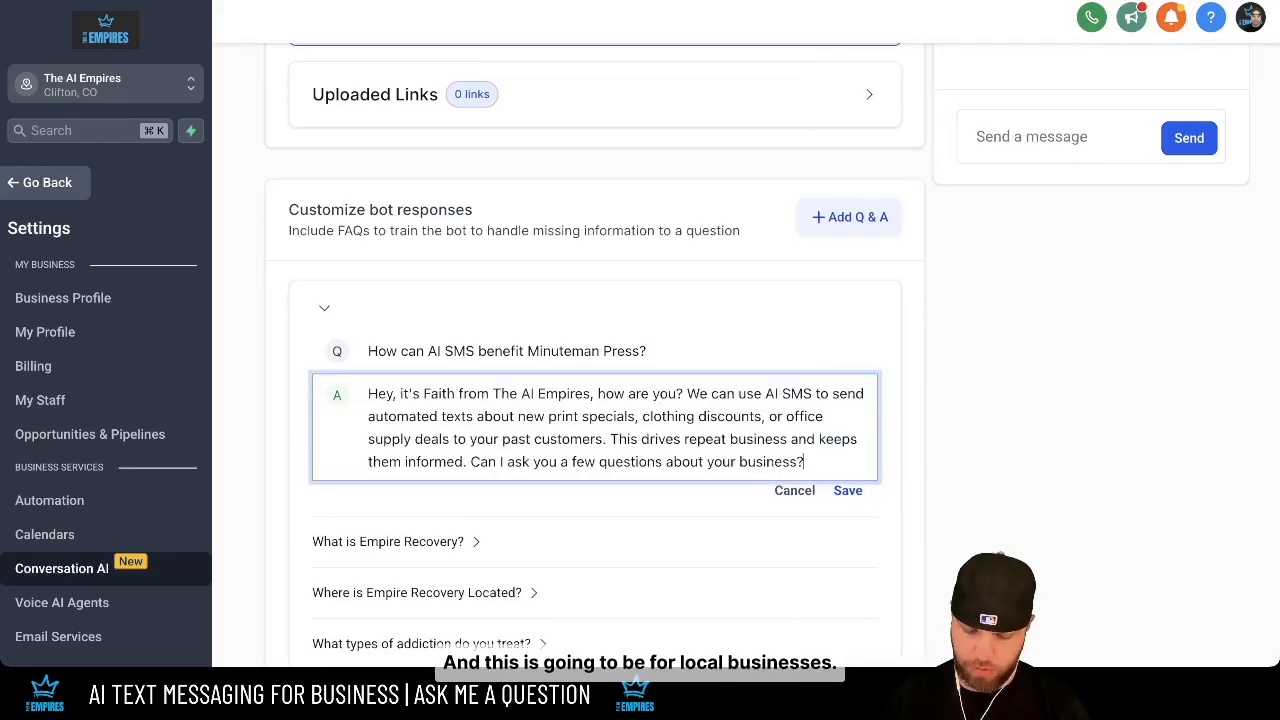
key(Return)
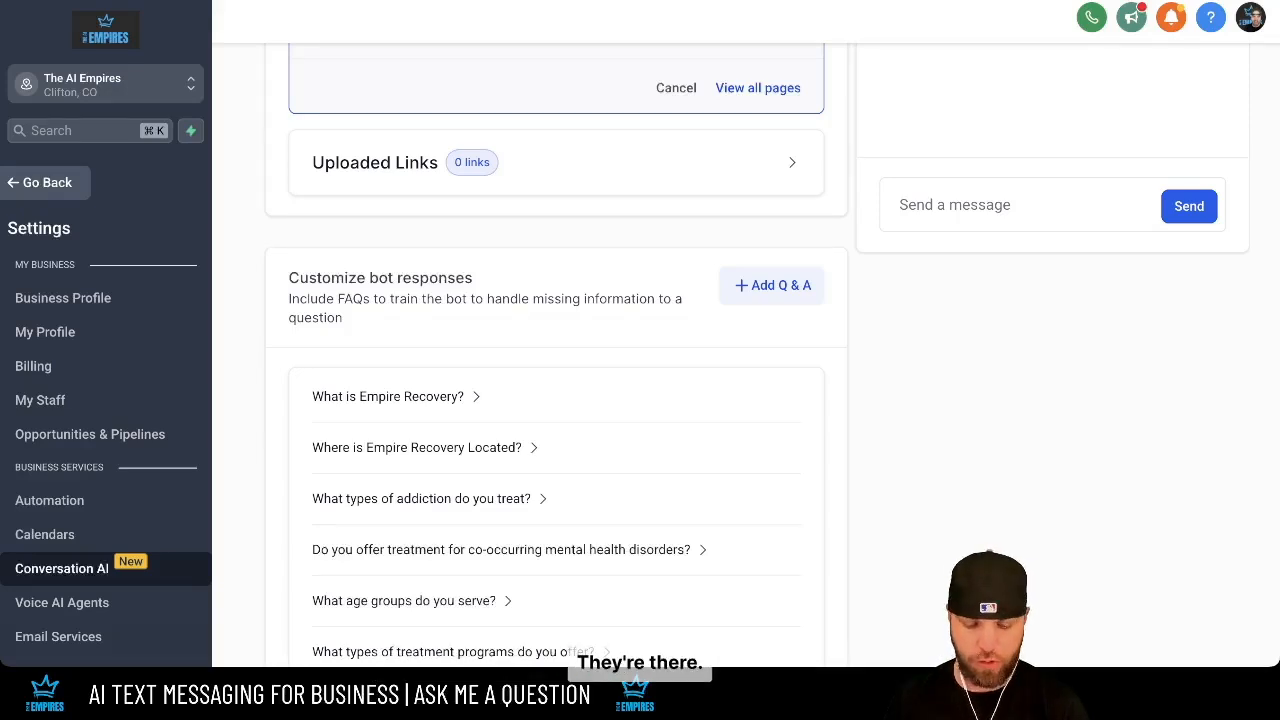
- Scroll back to the top of the Bot Training settings so the bot tester shows
scroll(556, 400, down, 3)
scroll(556, 400, up, 8)
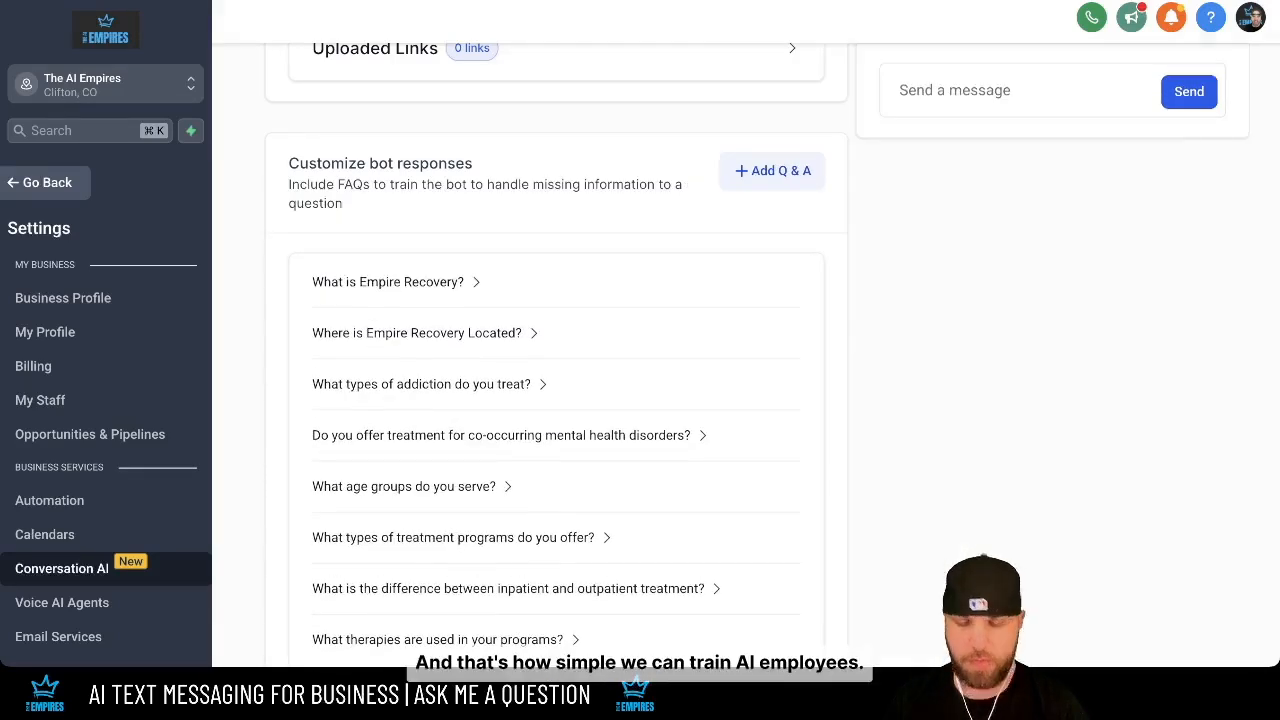
scroll(556, 400, up, 3)
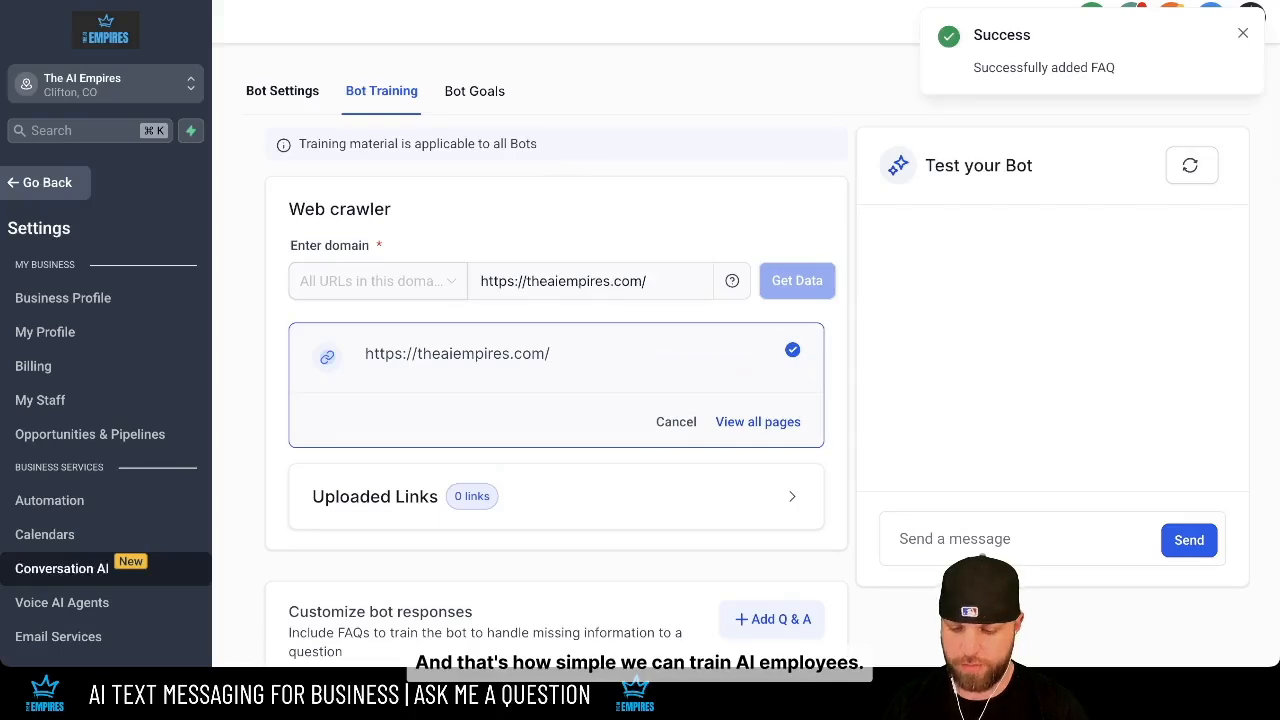
- Send 'Hello', then 'how can AI SMS benefit sheps construction', to the test bot
click(977, 558)
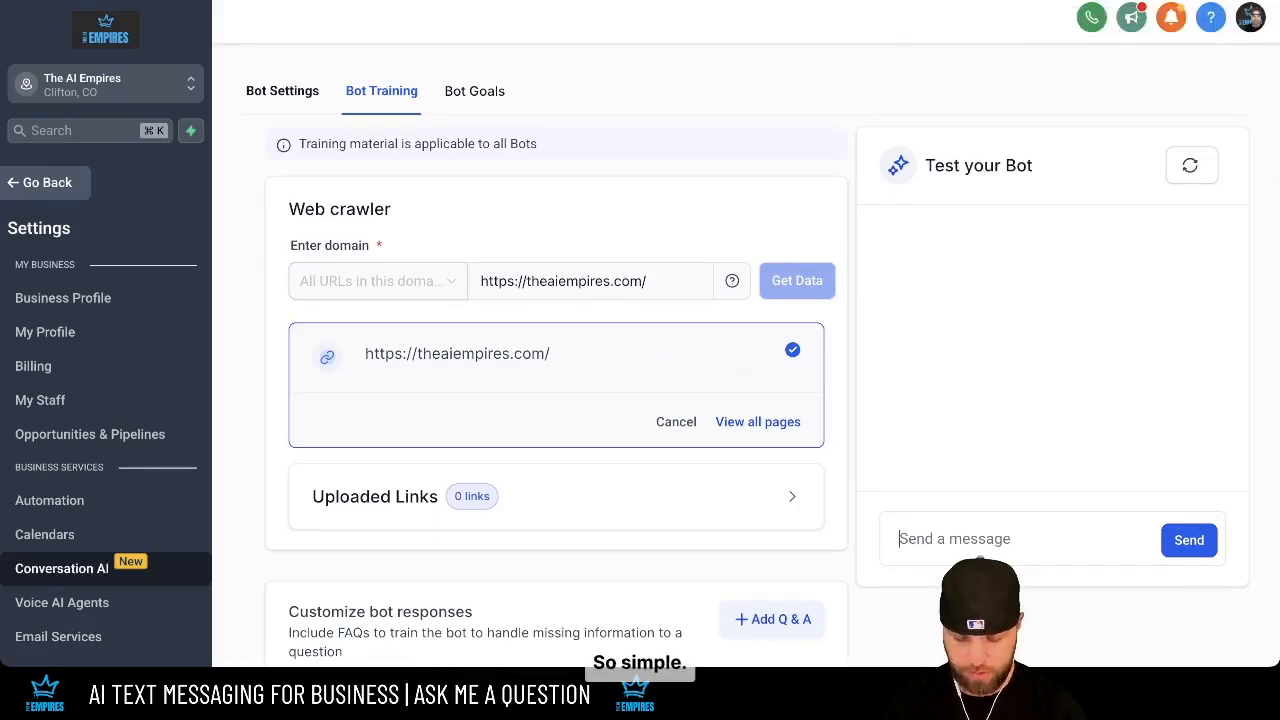
text(Hello)
key(Return)
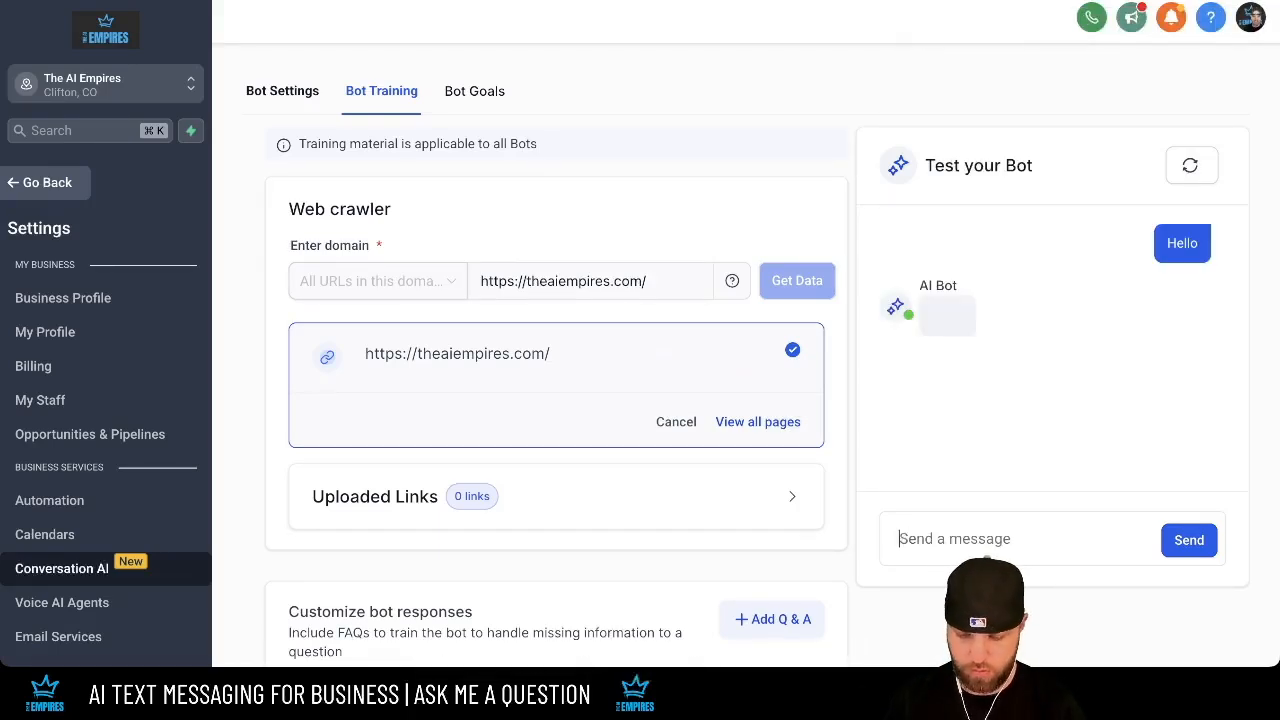
text(how can AI SMS)
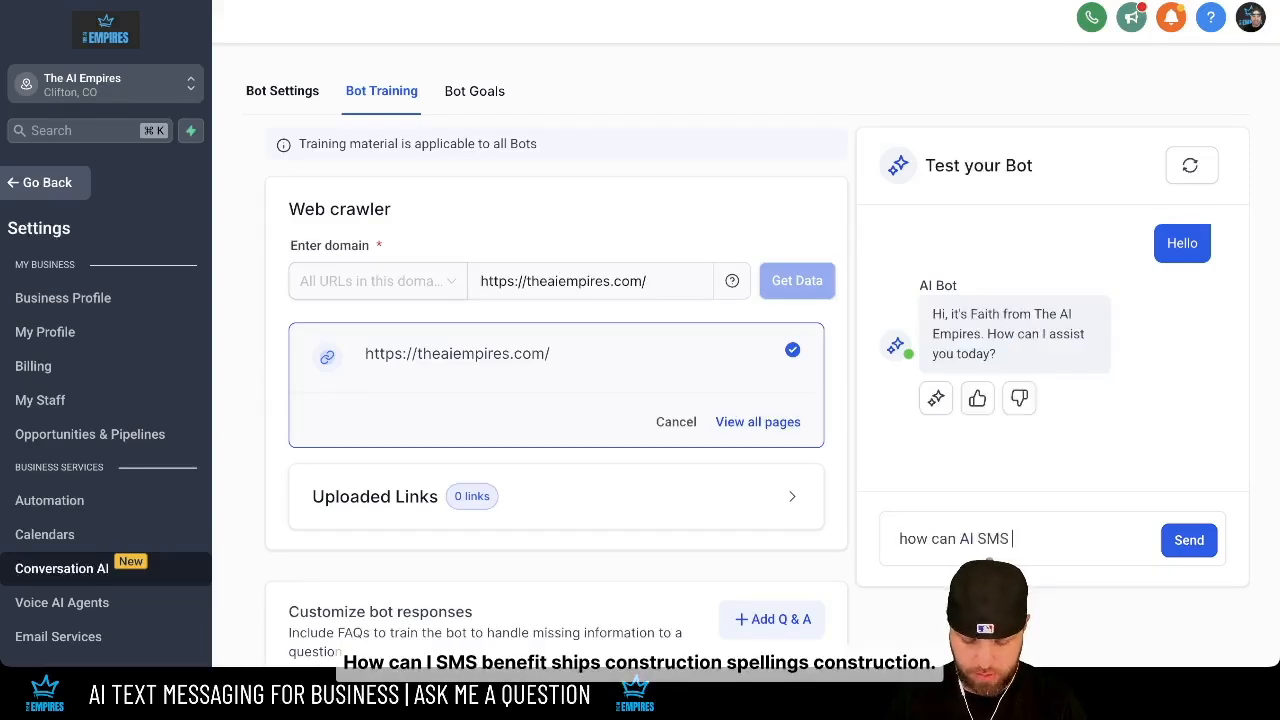
text( benefit sheps constrcuti)
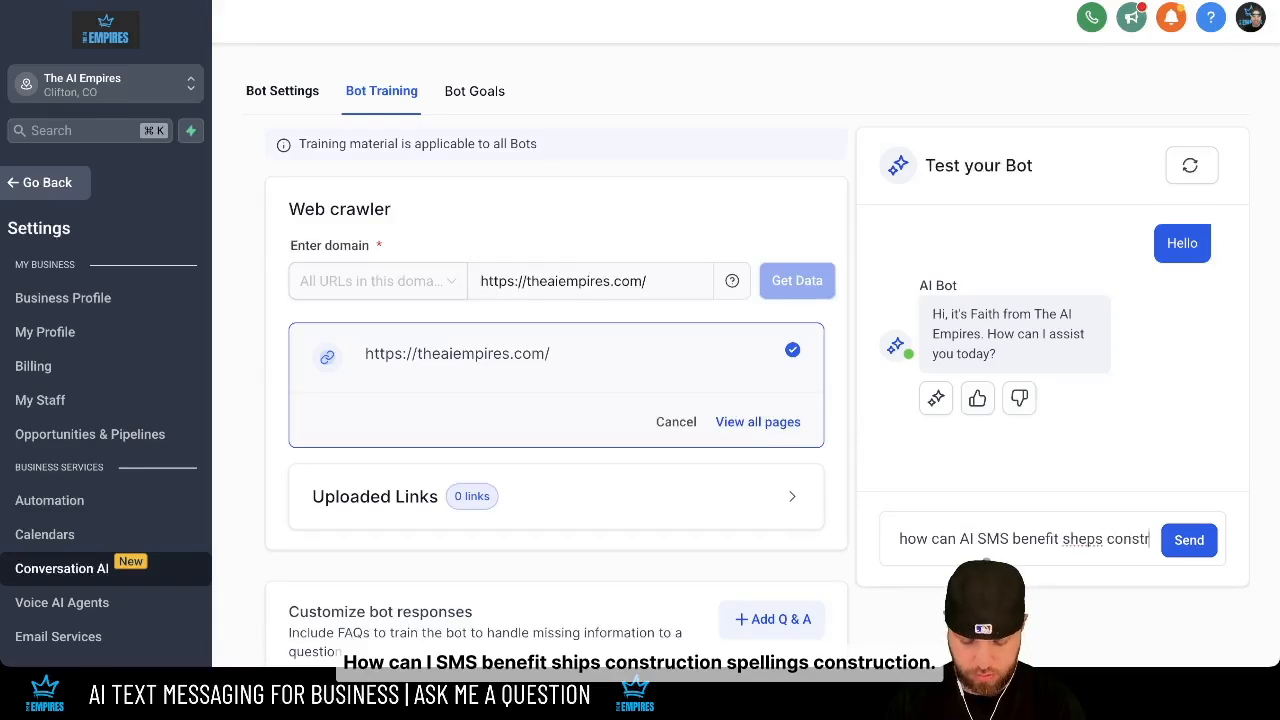
key(BackSpace)
key(BackSpace)
key(BackSpace)
key(BackSpace)
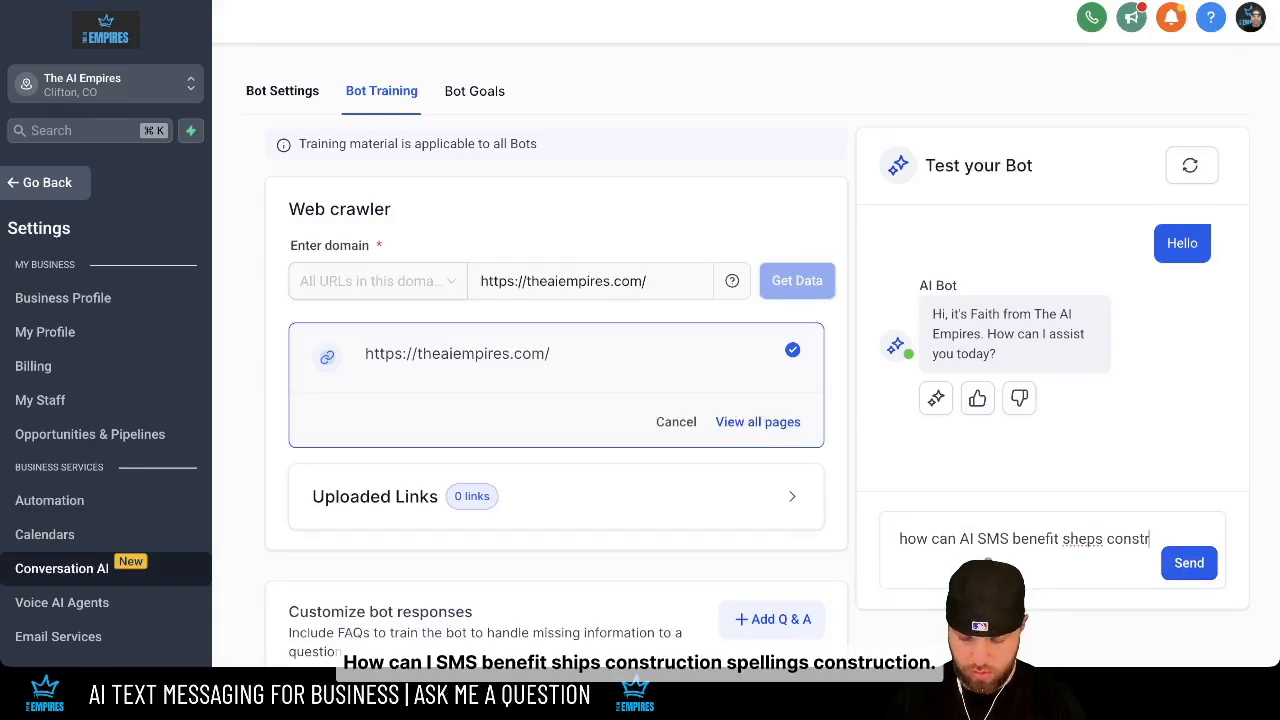
text(uctio)
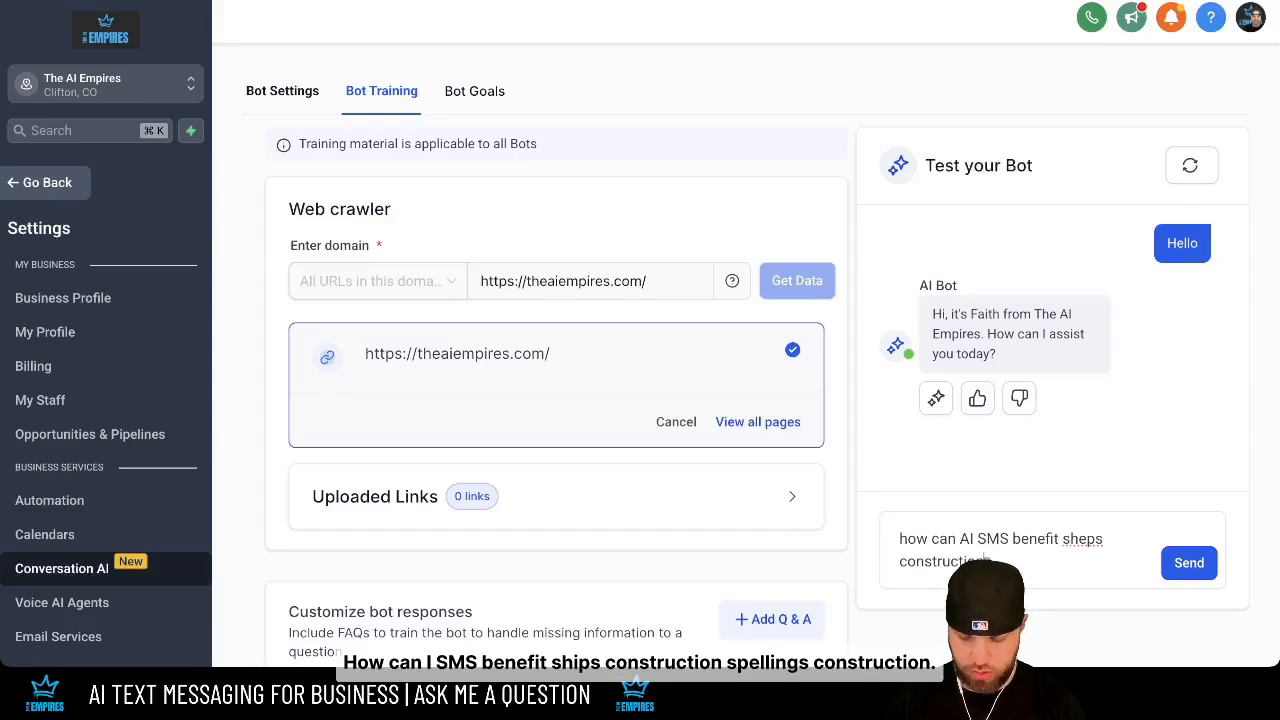
key(Return)
scroll(746, 355, down, 20)
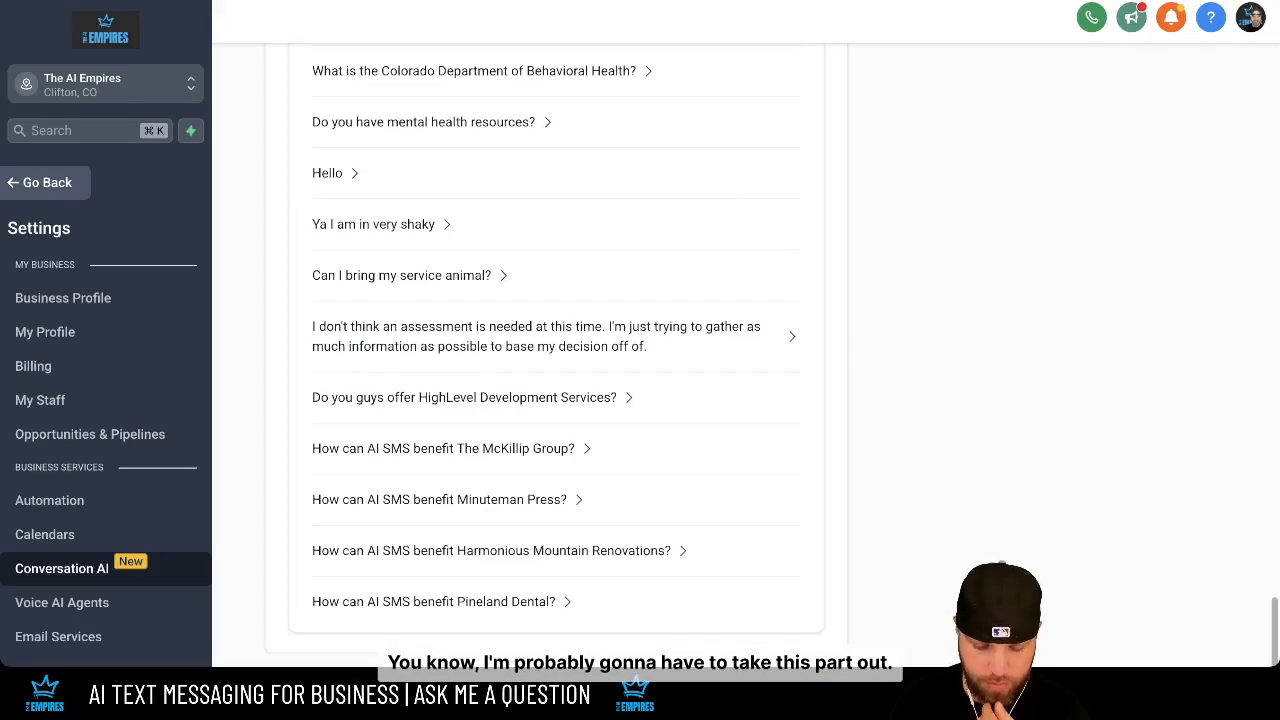
- Strip the opening greeting from the McKillip Group and Minuteman Press answers and save them
click(452, 449)
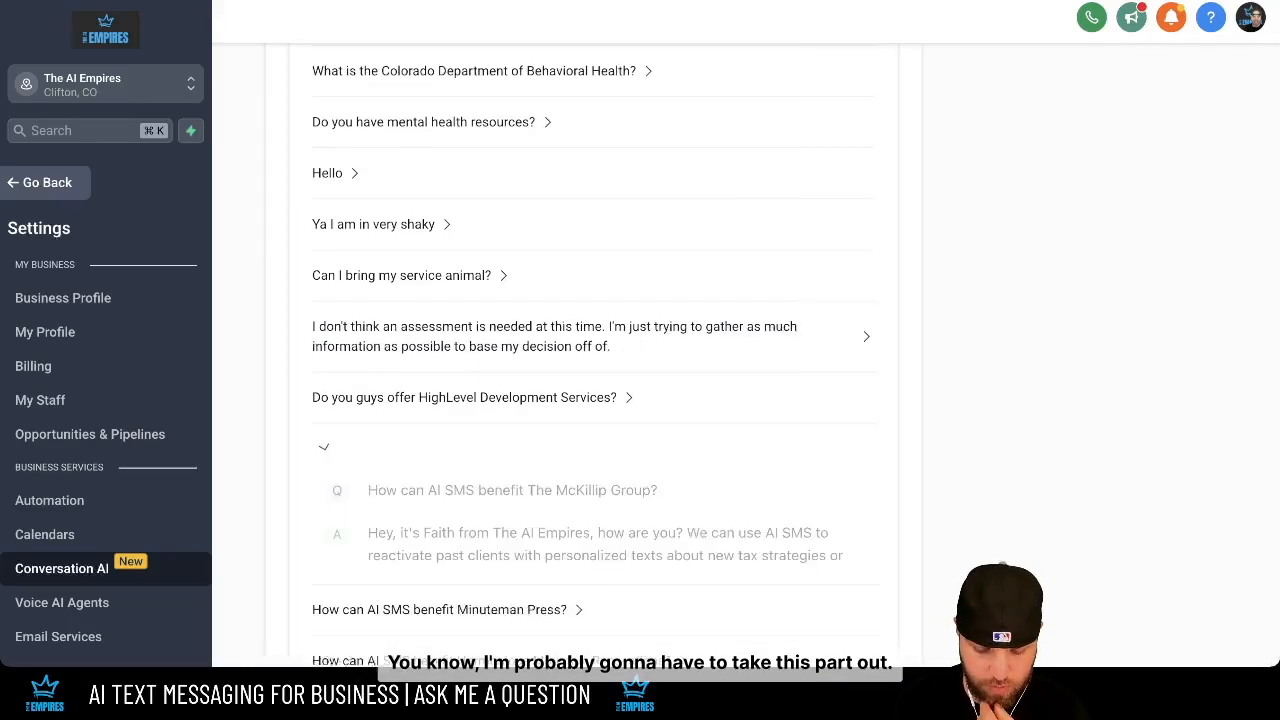
scroll(452, 449, down, 2)
click(869, 451)
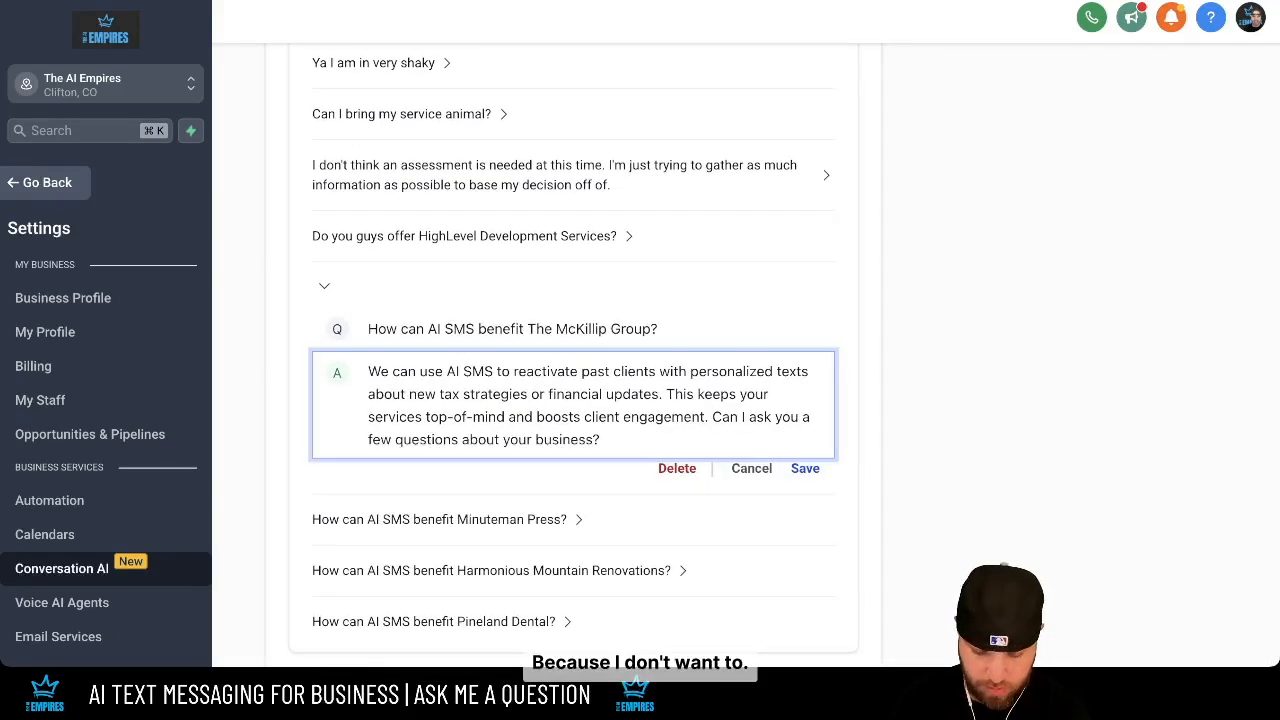
click(805, 468)
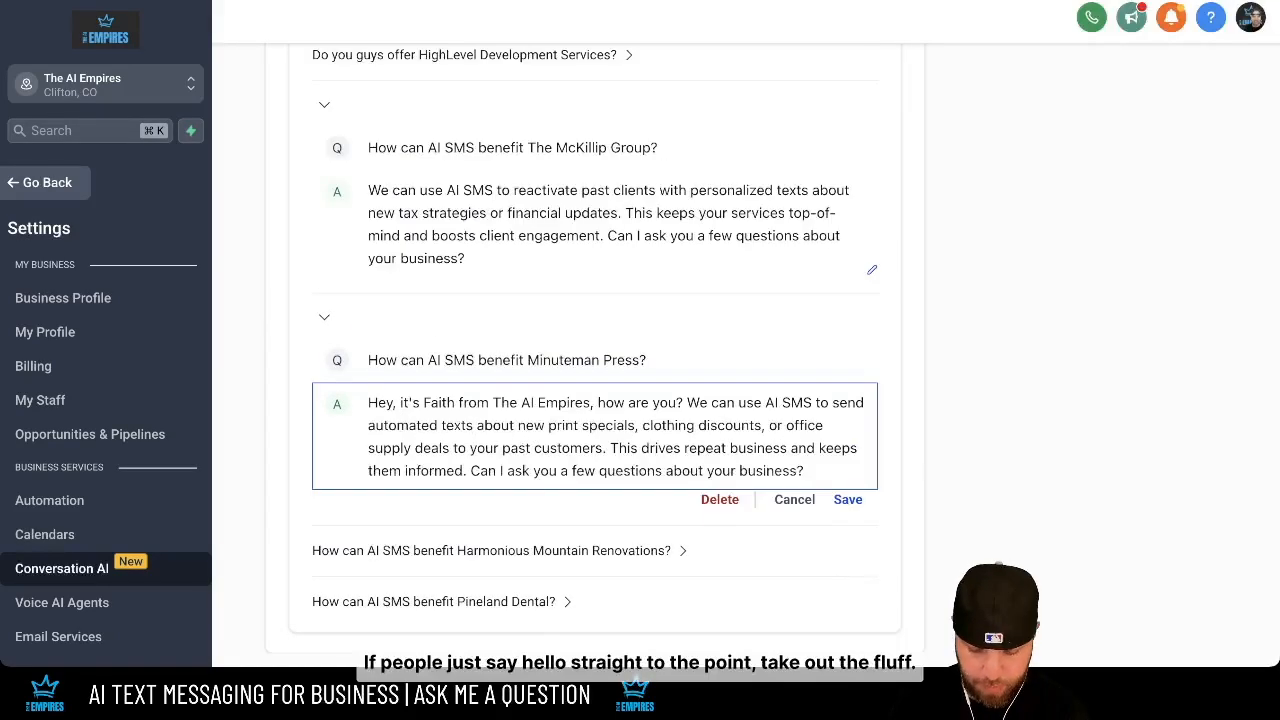
drag(686, 402, 368, 402)
key(BackSpace)
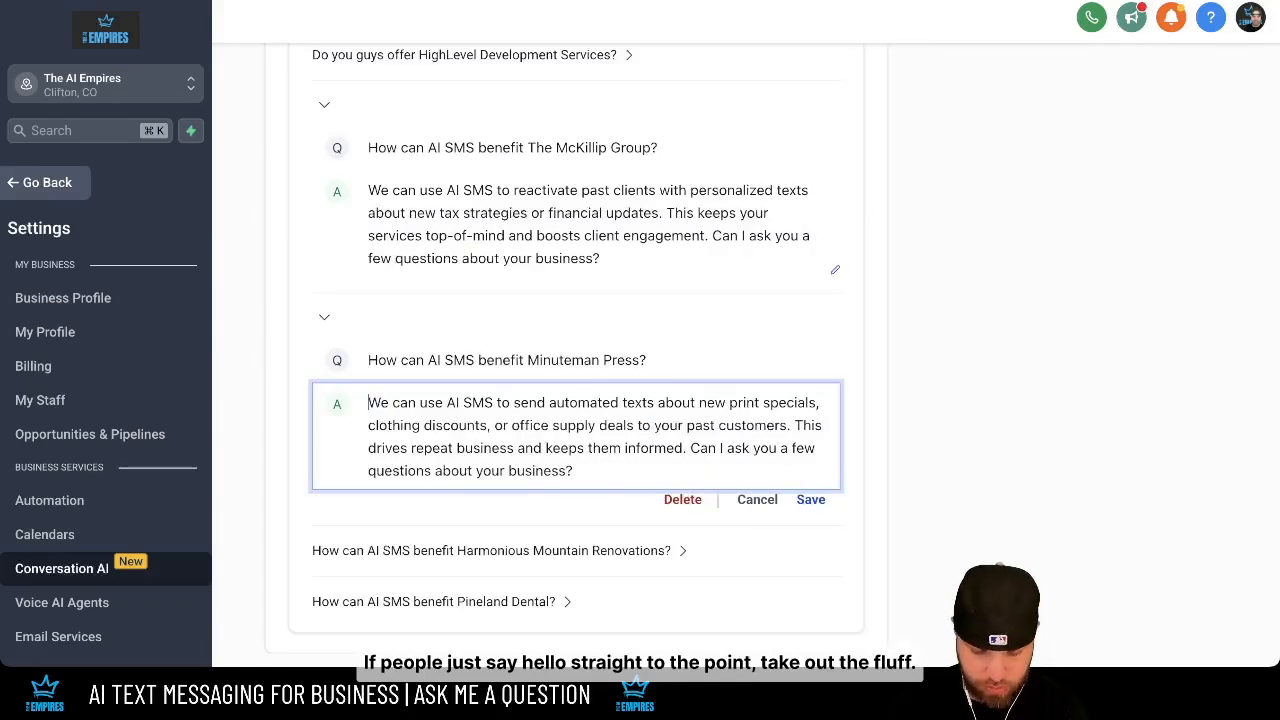
click(811, 499)
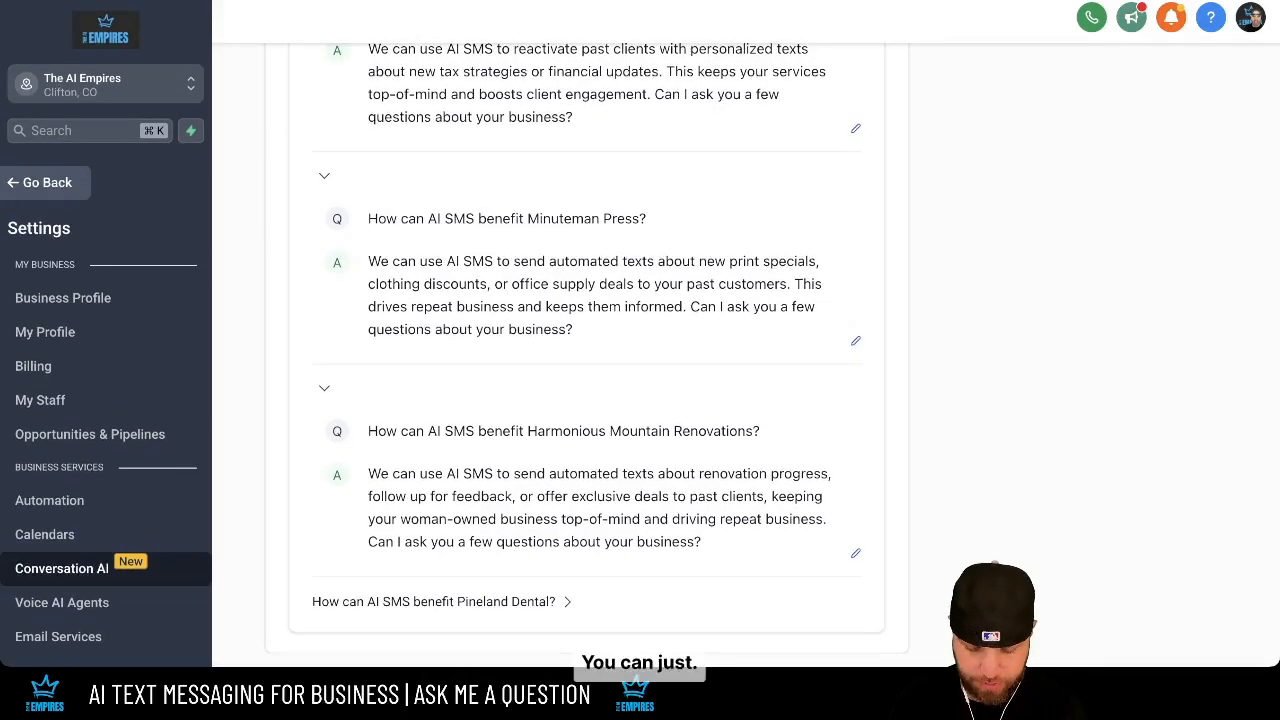
- Remove the Pineland Dental answer's greeting so it starts 'We can use AI SMS…', and save
click(440, 602)
scroll(590, 400, down, 2)
click(894, 604)
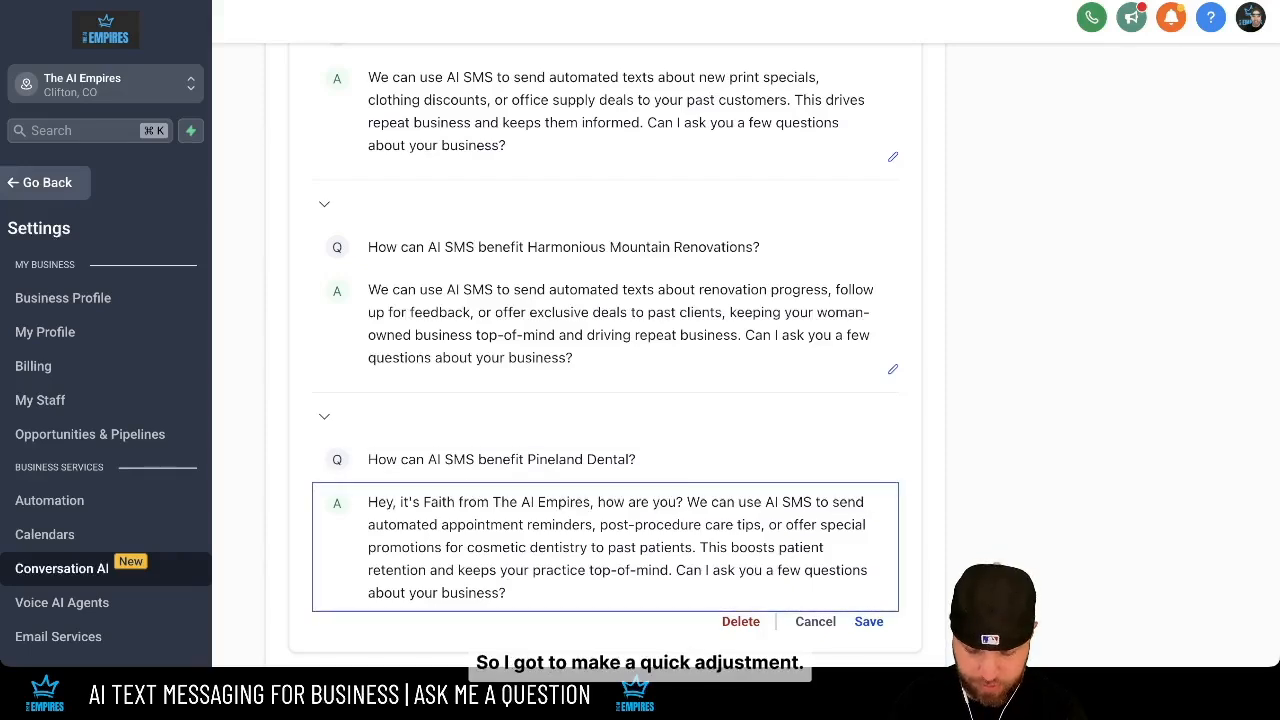
drag(687, 502, 368, 502)
key(BackSpace)
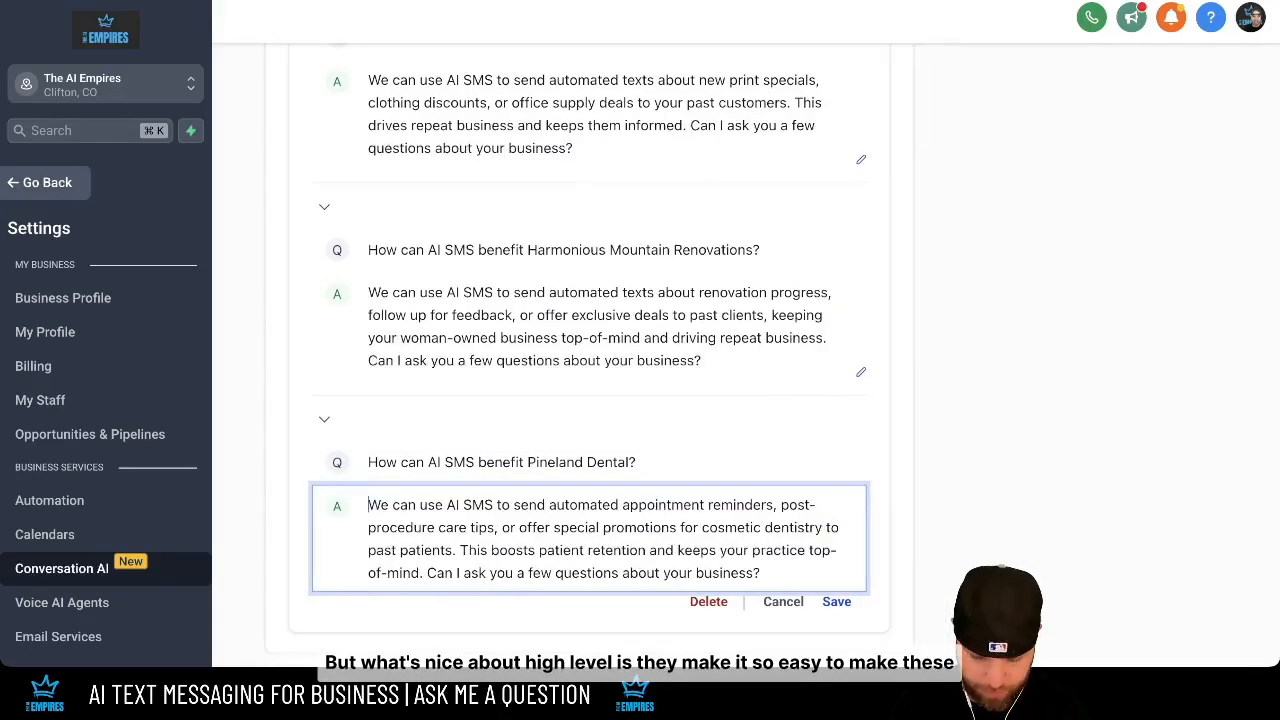
click(837, 602)
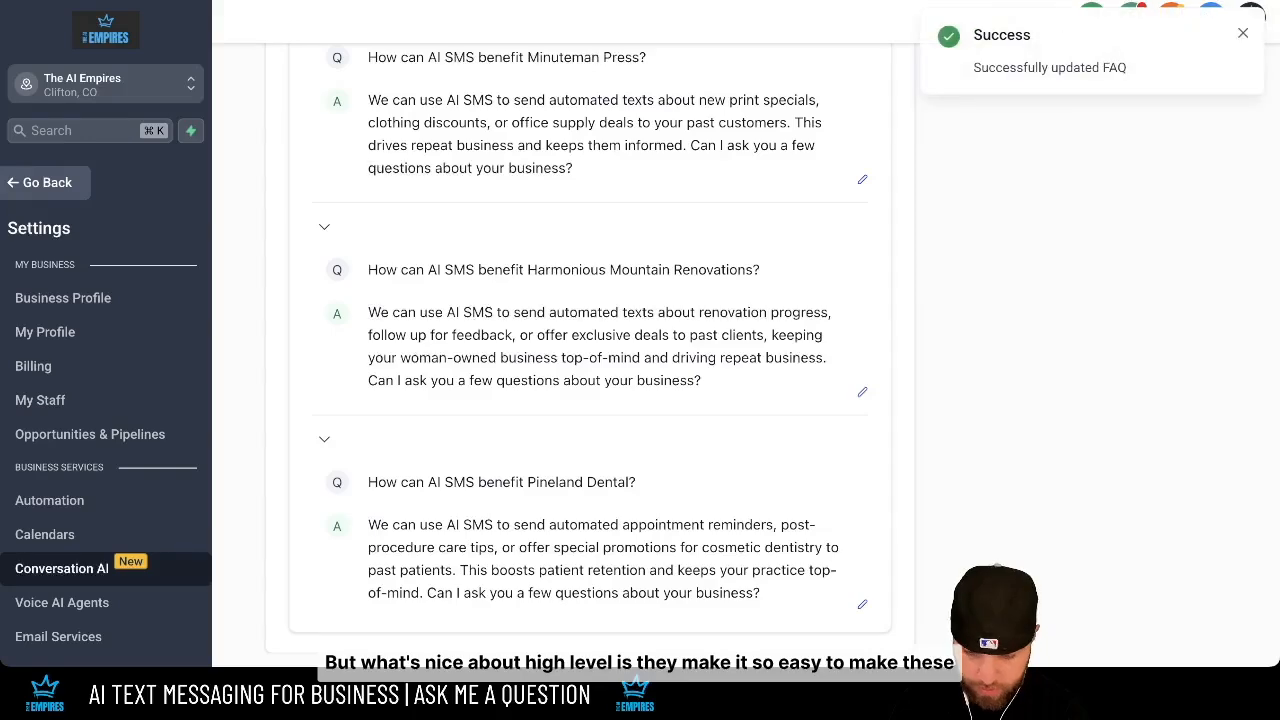
scroll(590, 350, up, 15)
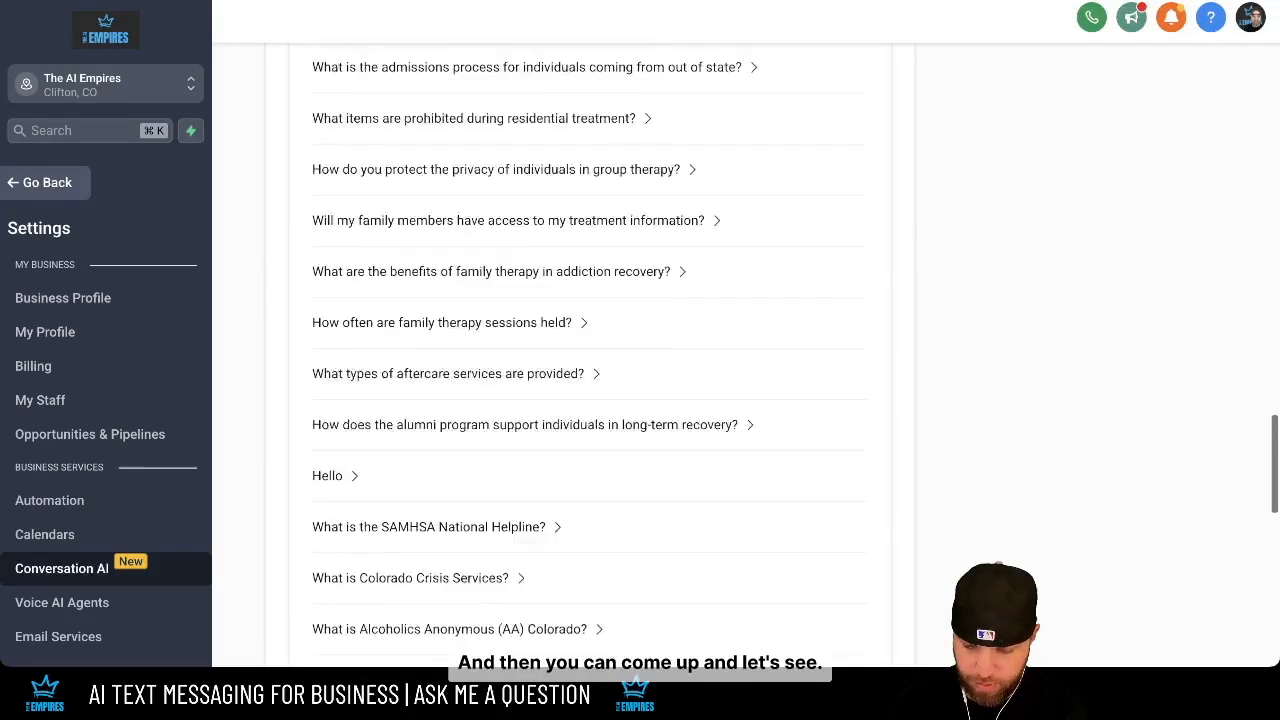
- Retrain the bot's Sheps Construction reply with its opening greeting deleted
scroll(590, 350, up, 10)
scroll(590, 350, down, 3)
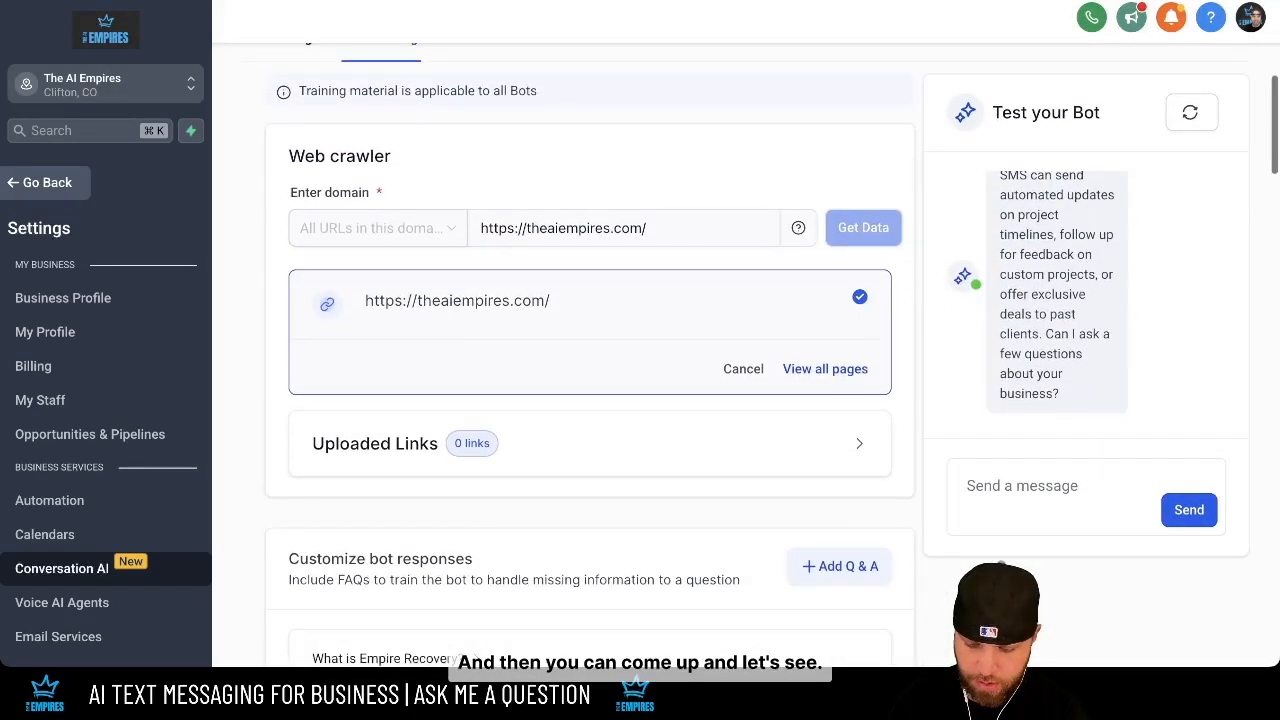
click(1087, 388)
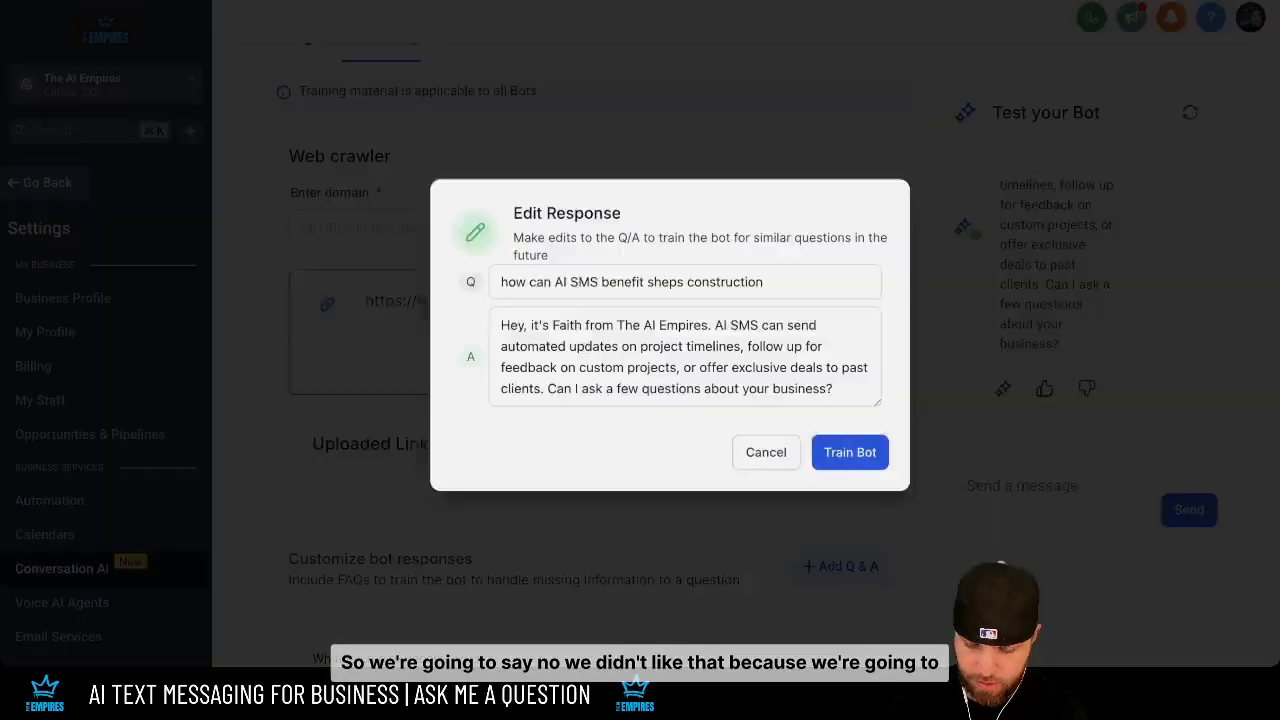
drag(688, 321, 458, 321)
key(BackSpace)
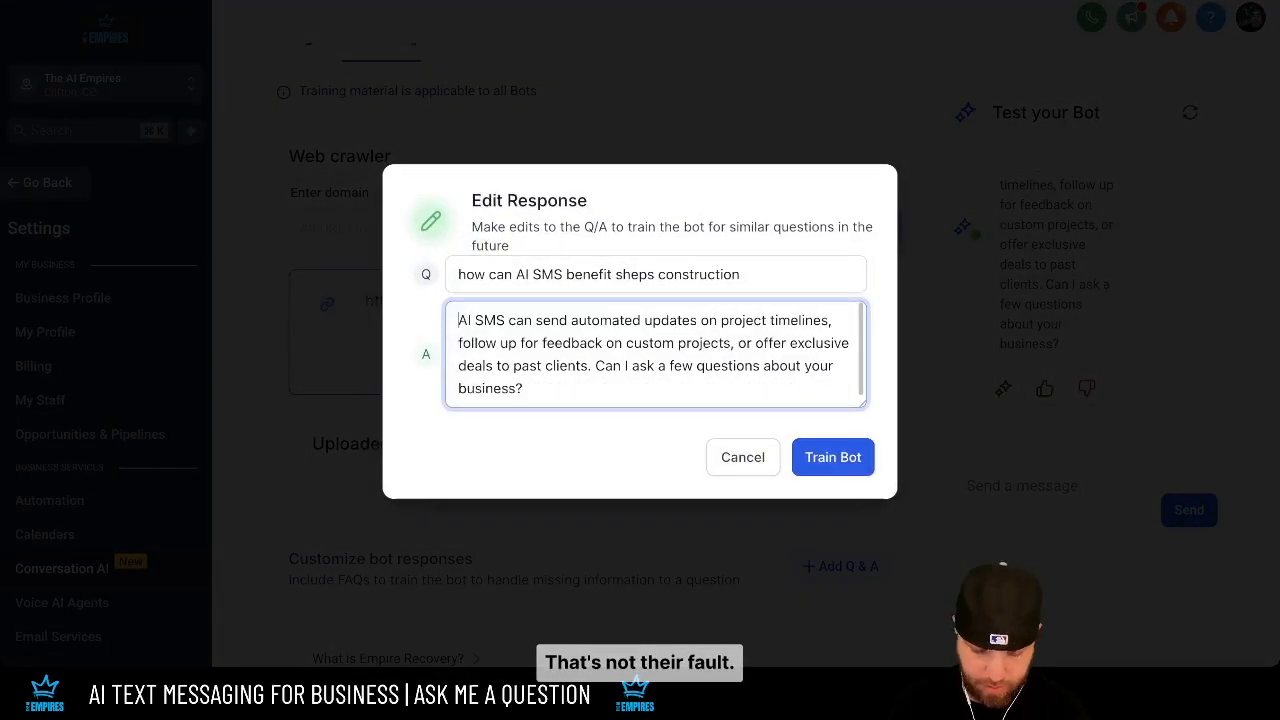
scroll(655, 354, down, 1)
click(832, 457)
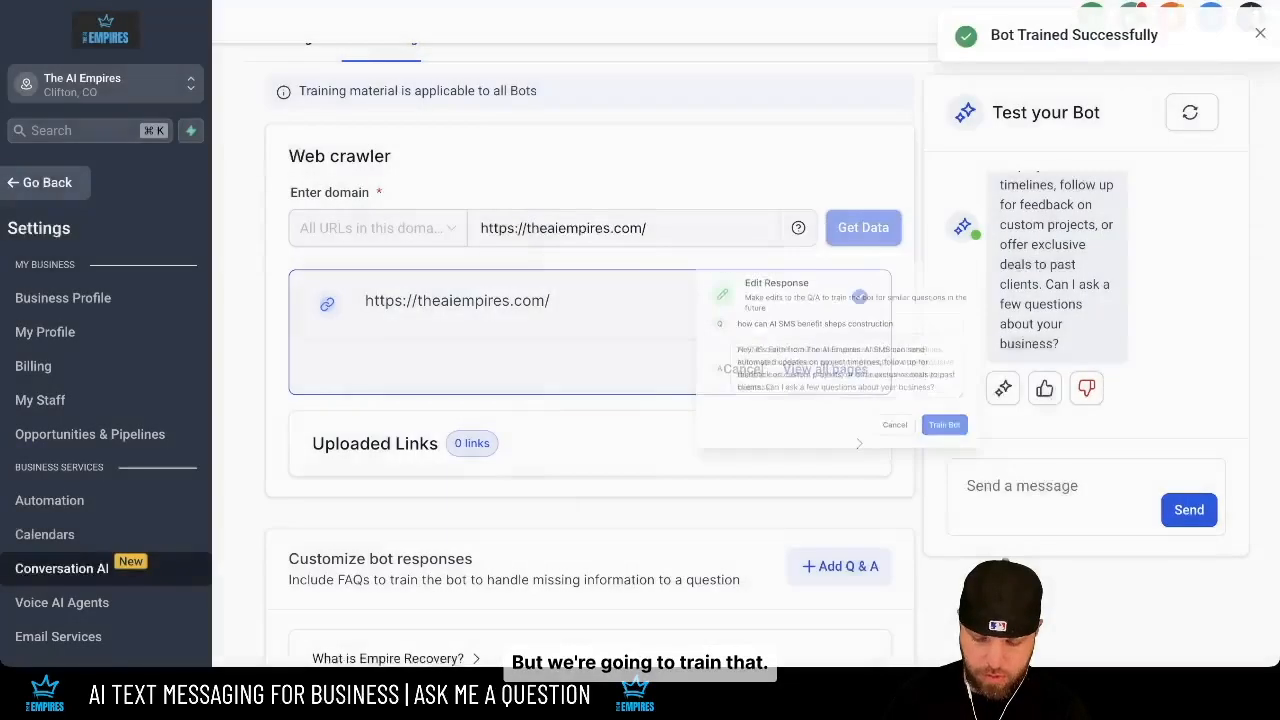
- Dismiss the success notifications and clear the test chat
click(1243, 99)
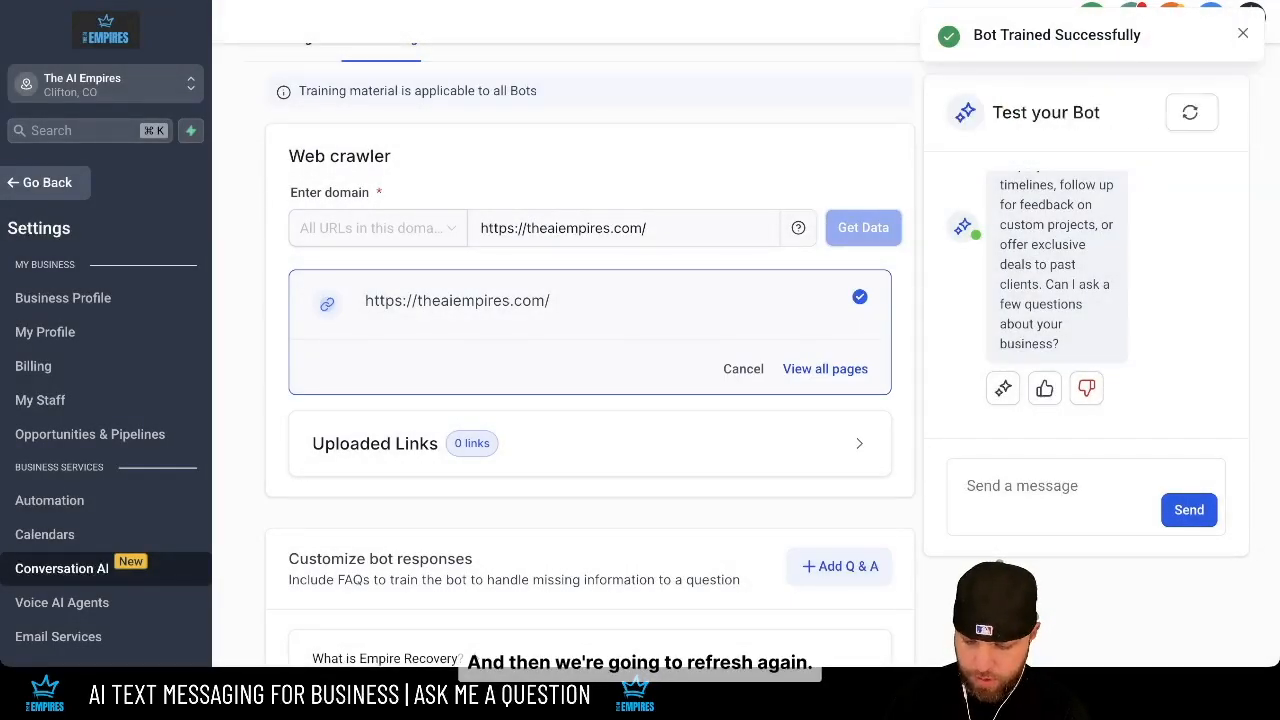
click(1243, 33)
click(1190, 112)
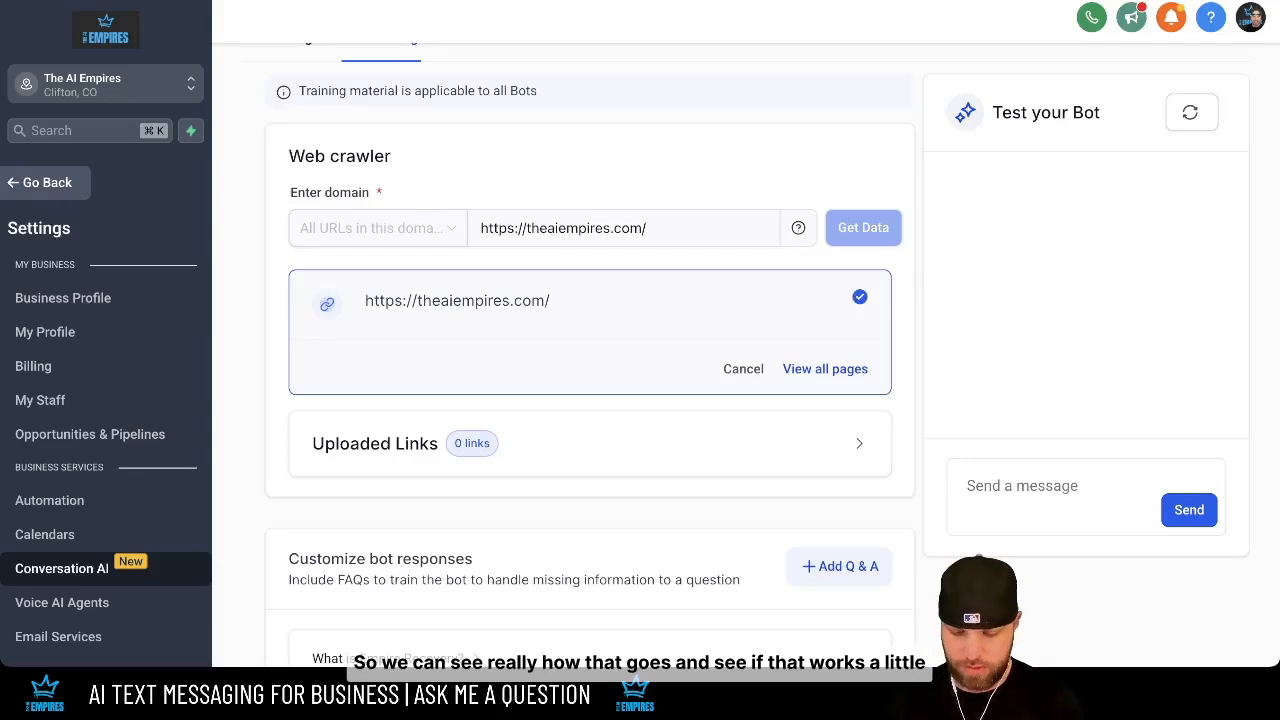
- Send 'hello' and 'how can ai sms benefit sheps construction', then rate the answer thumbs-up
text(hello)
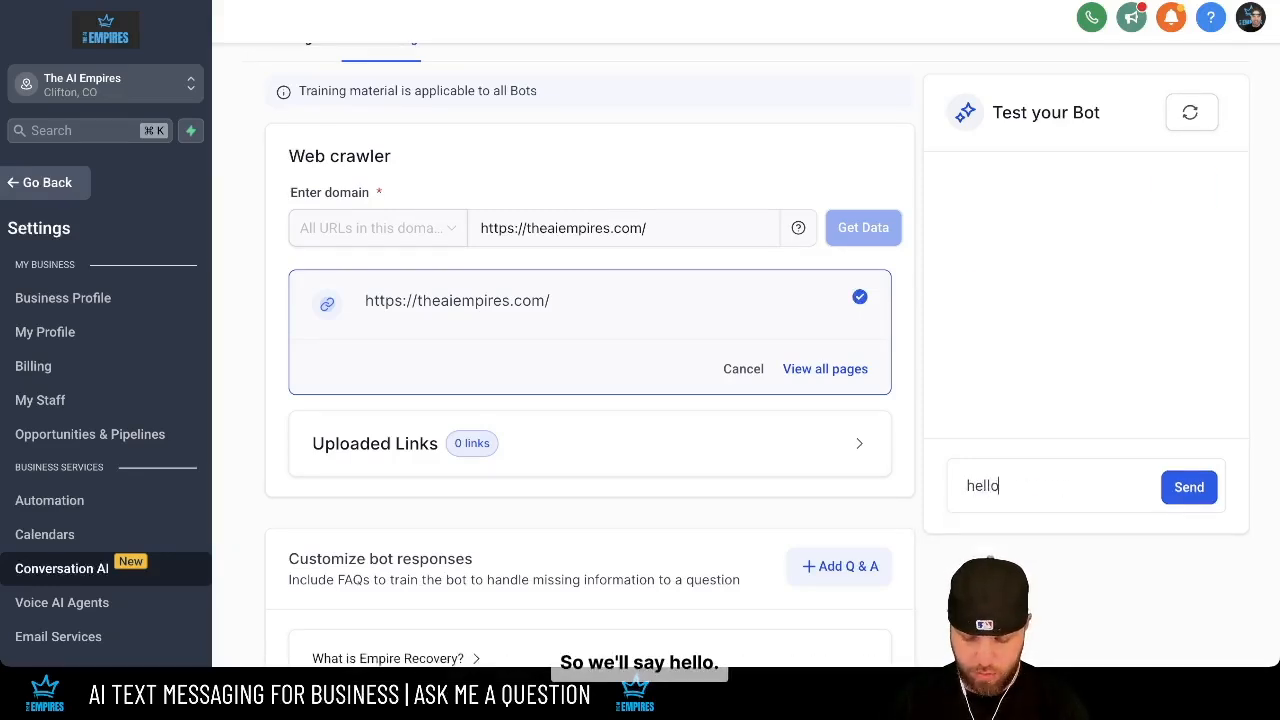
key(Return)
text(how can ai )
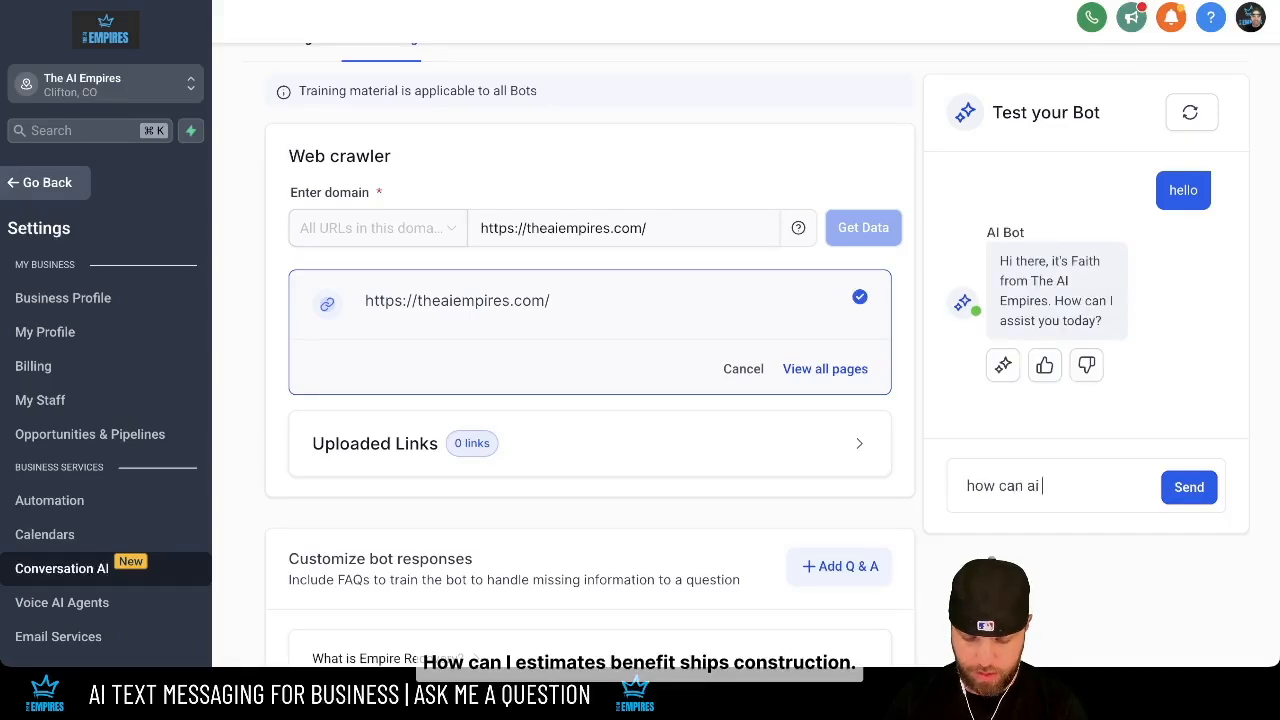
text(sms bene)
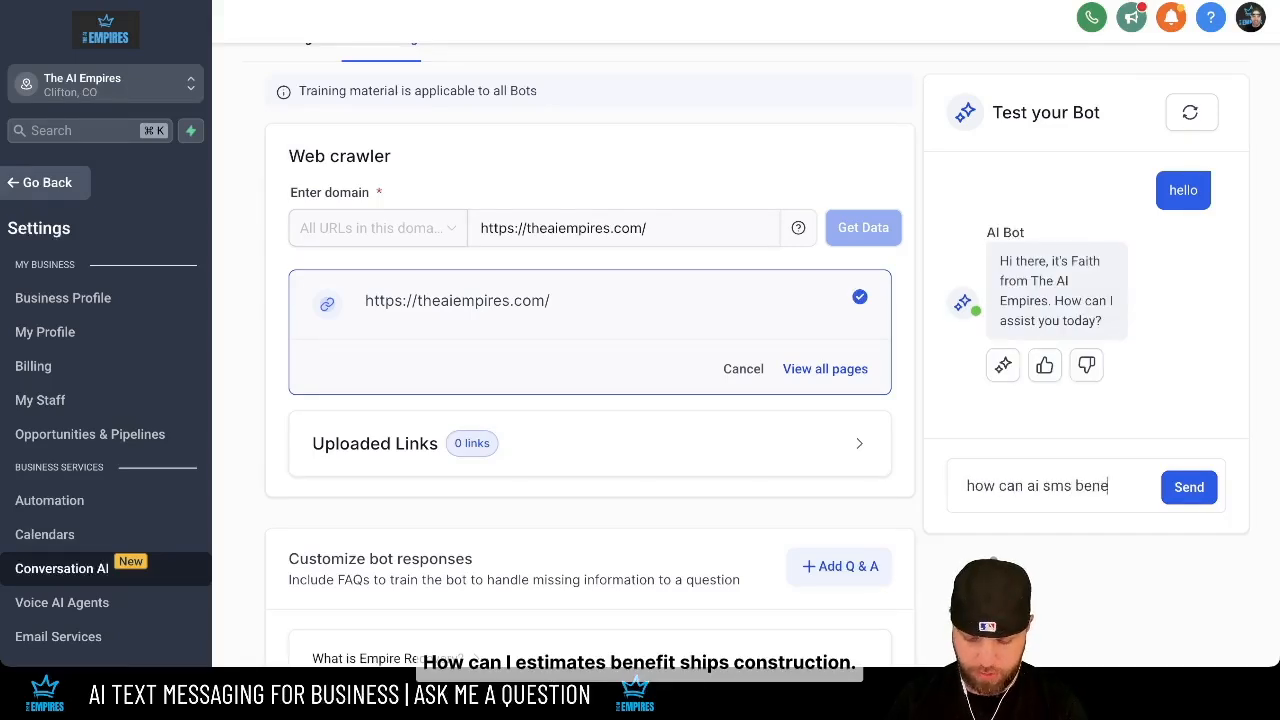
text(fit sheps )
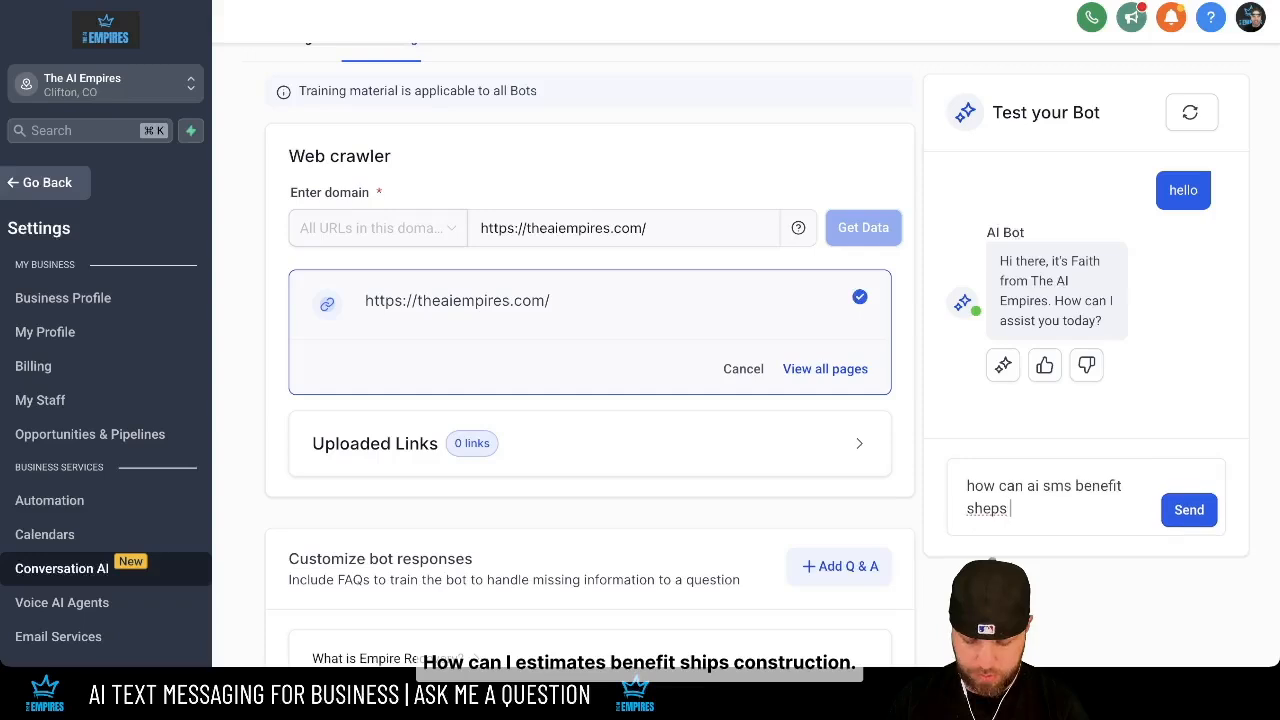
text(construction)
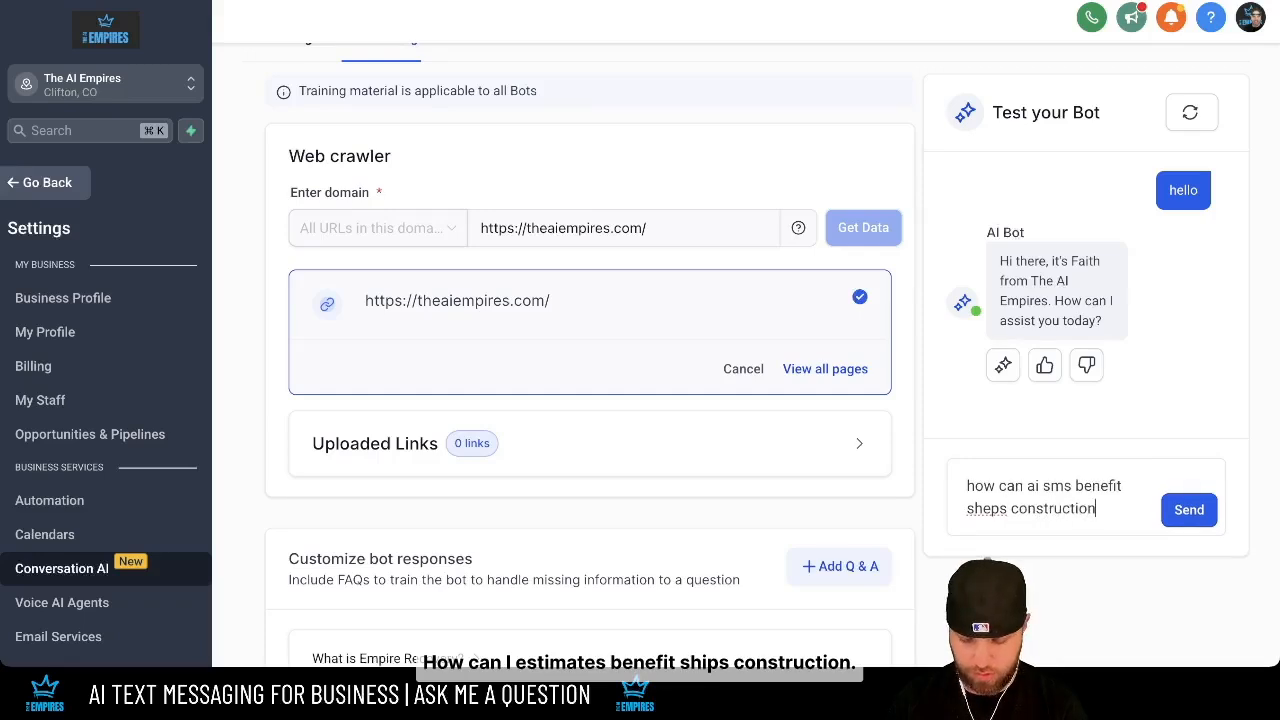
key(Return)
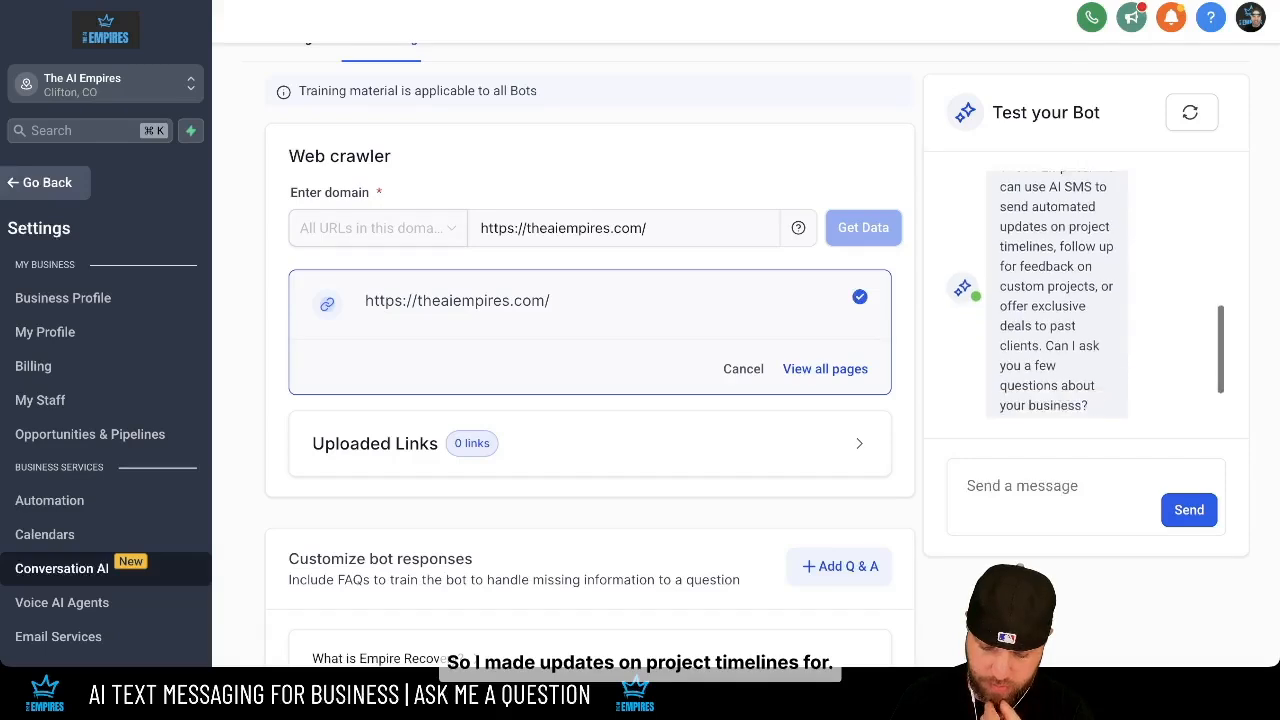
click(1044, 357)
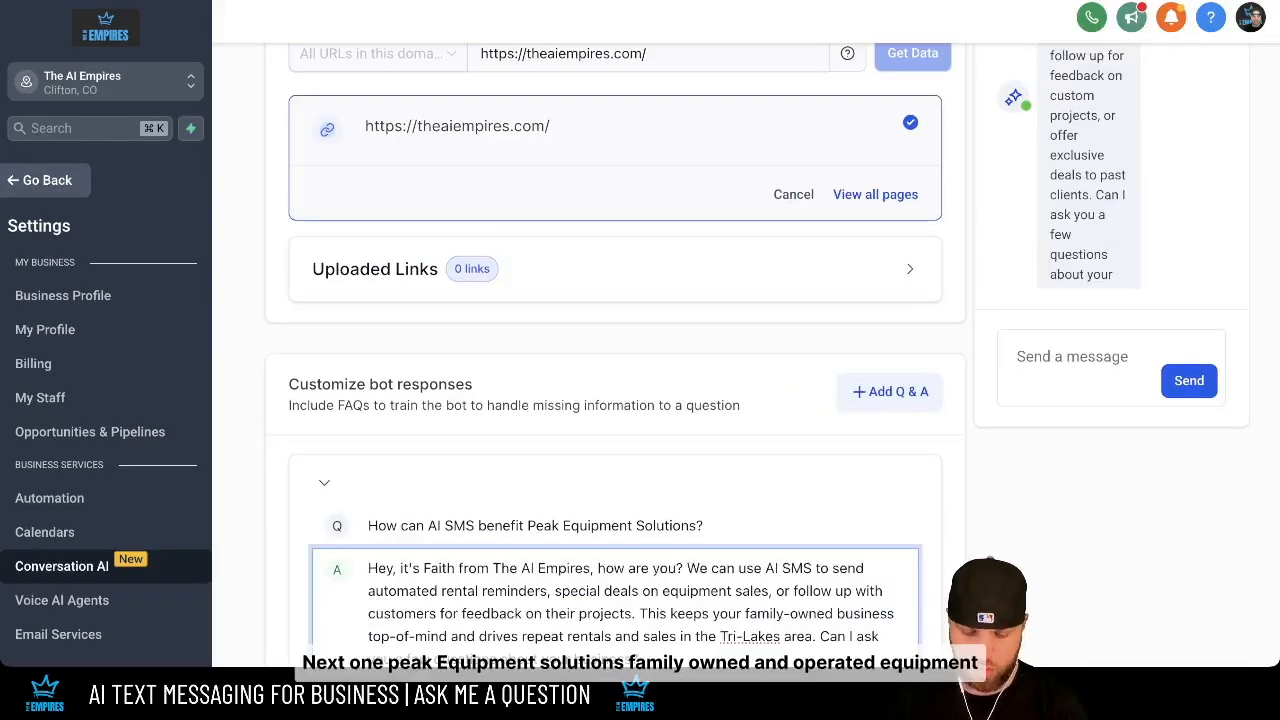
- Save the Peak Equipment Solutions FAQ, its answer beginning 'We can use AI SMS…'
scroll(640, 400, down, 3)
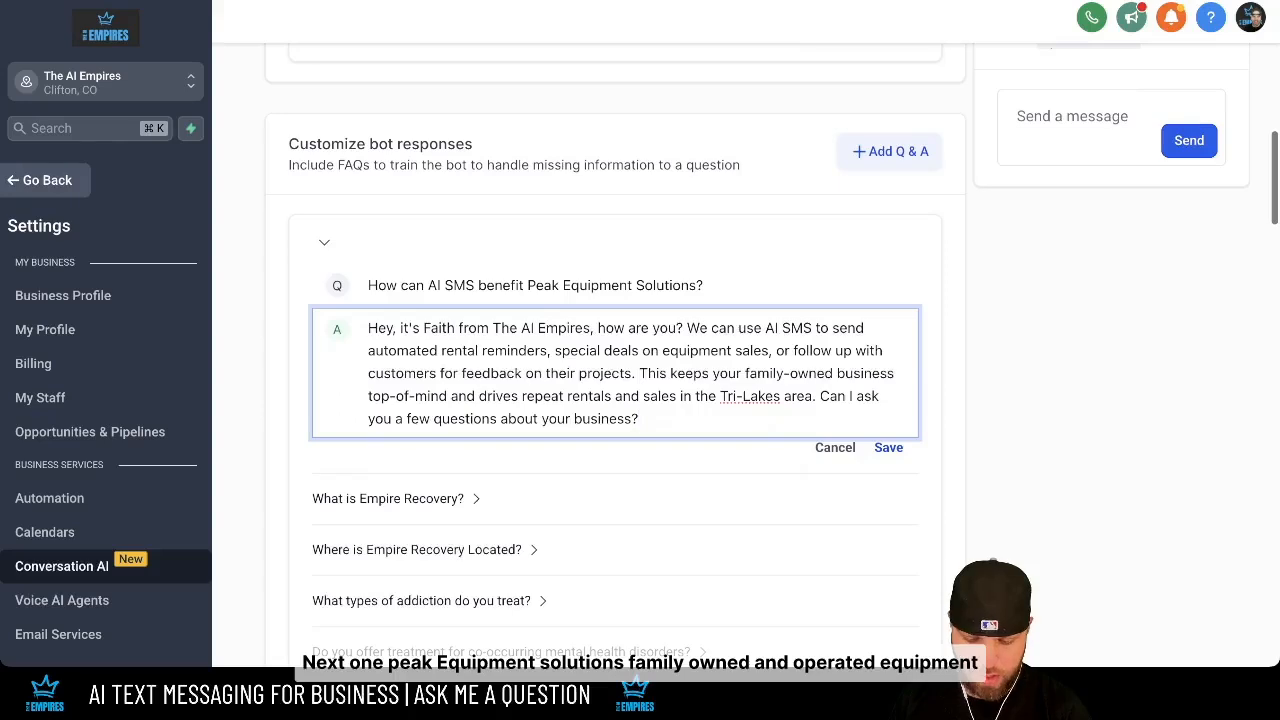
click(888, 447)
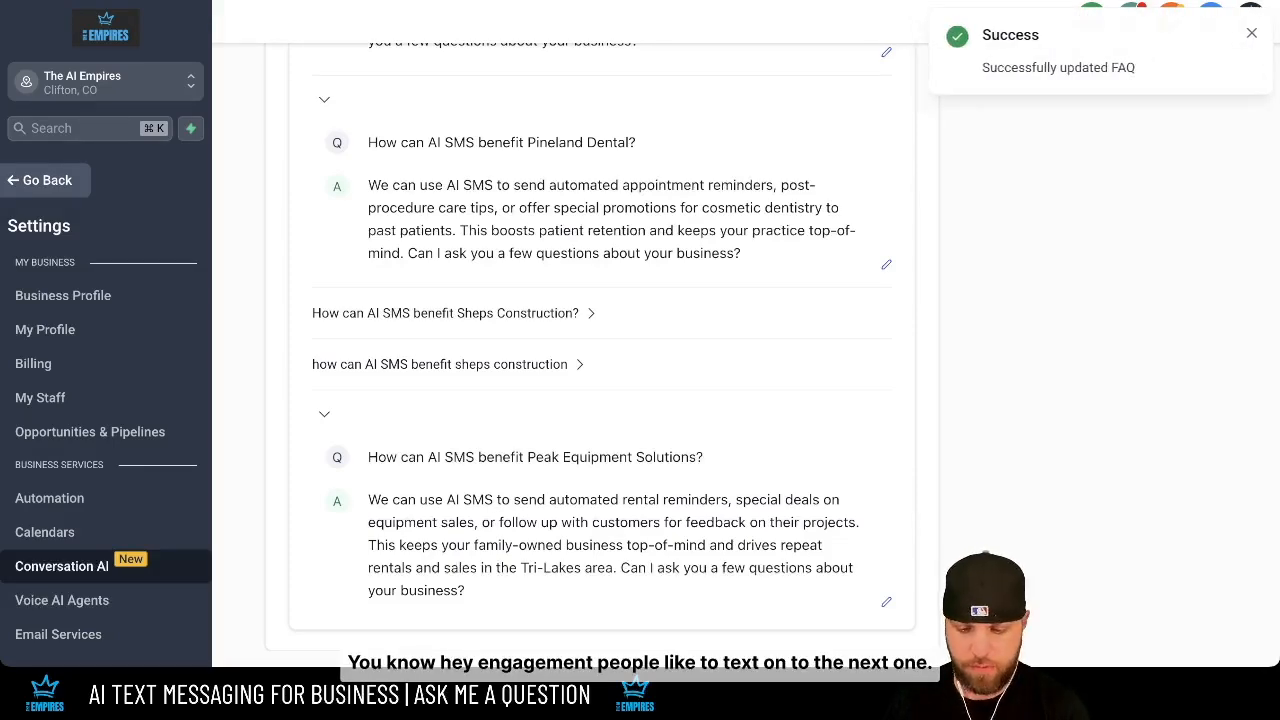
scroll(600, 350, down, 10)
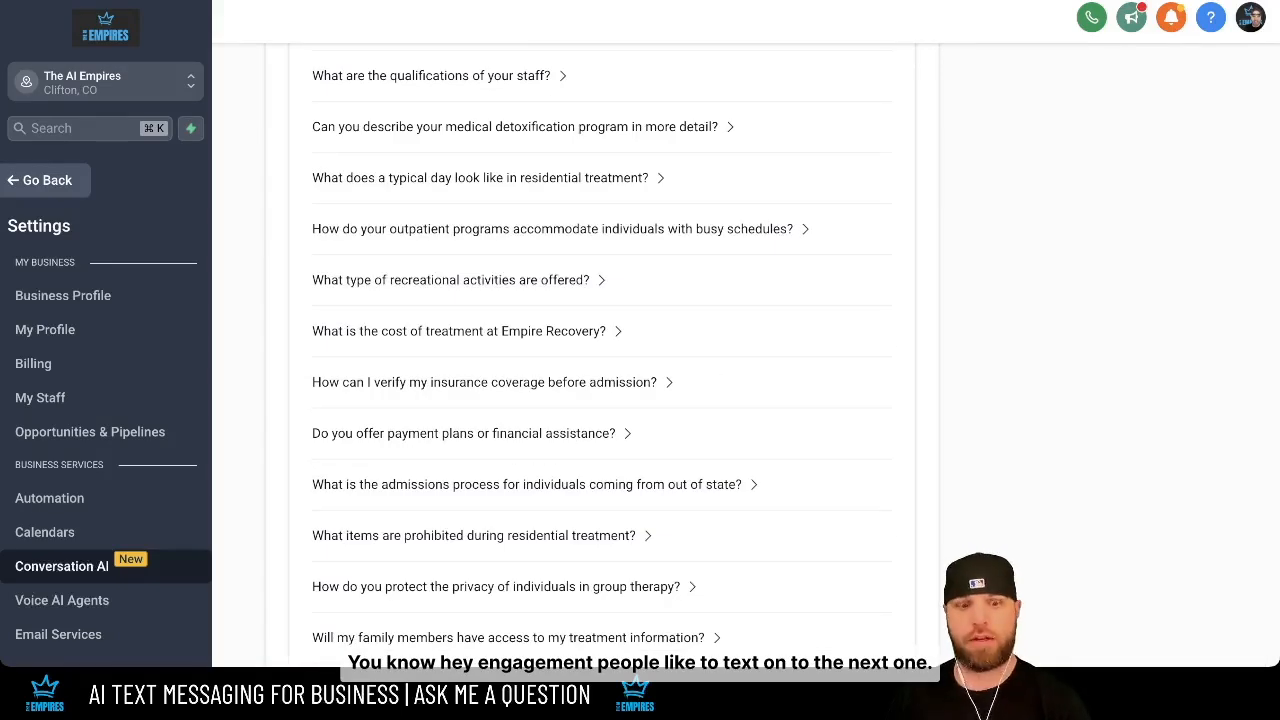
scroll(600, 350, up, 10)
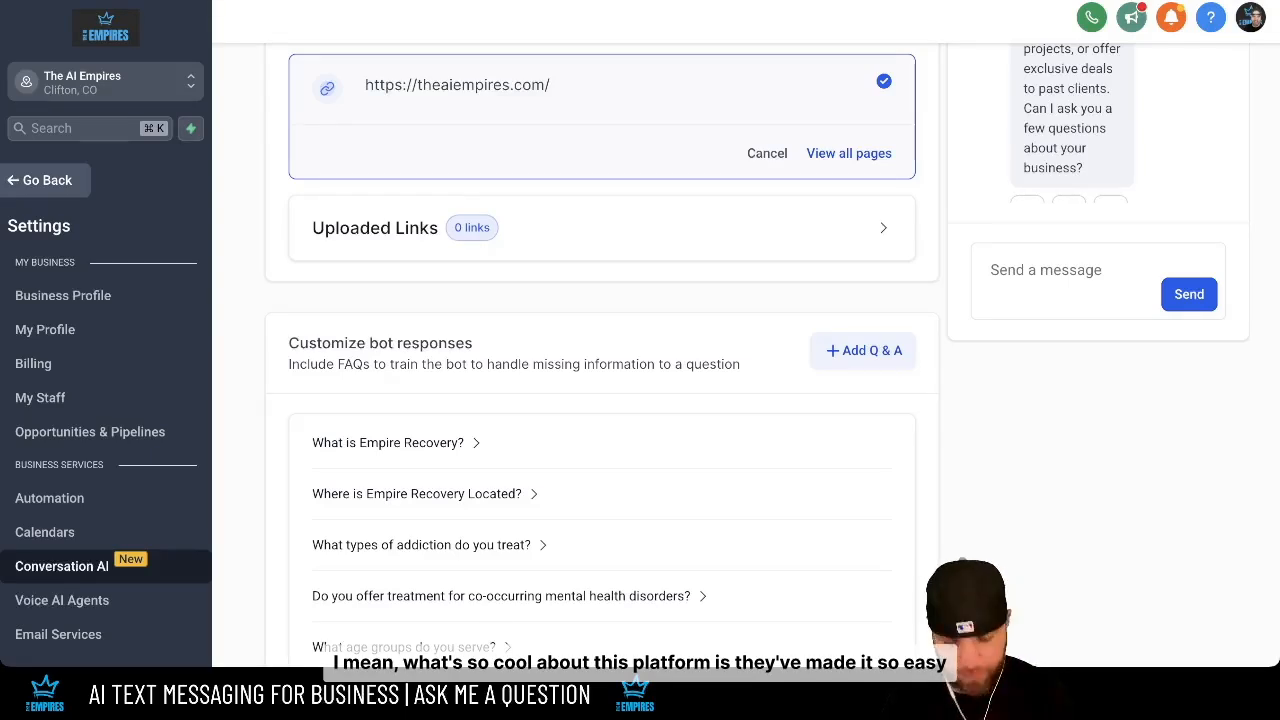
- Add a 'How can AI SMS benefit Car Connections?' Q&A with the pasted buyer follow-up answer
click(863, 351)
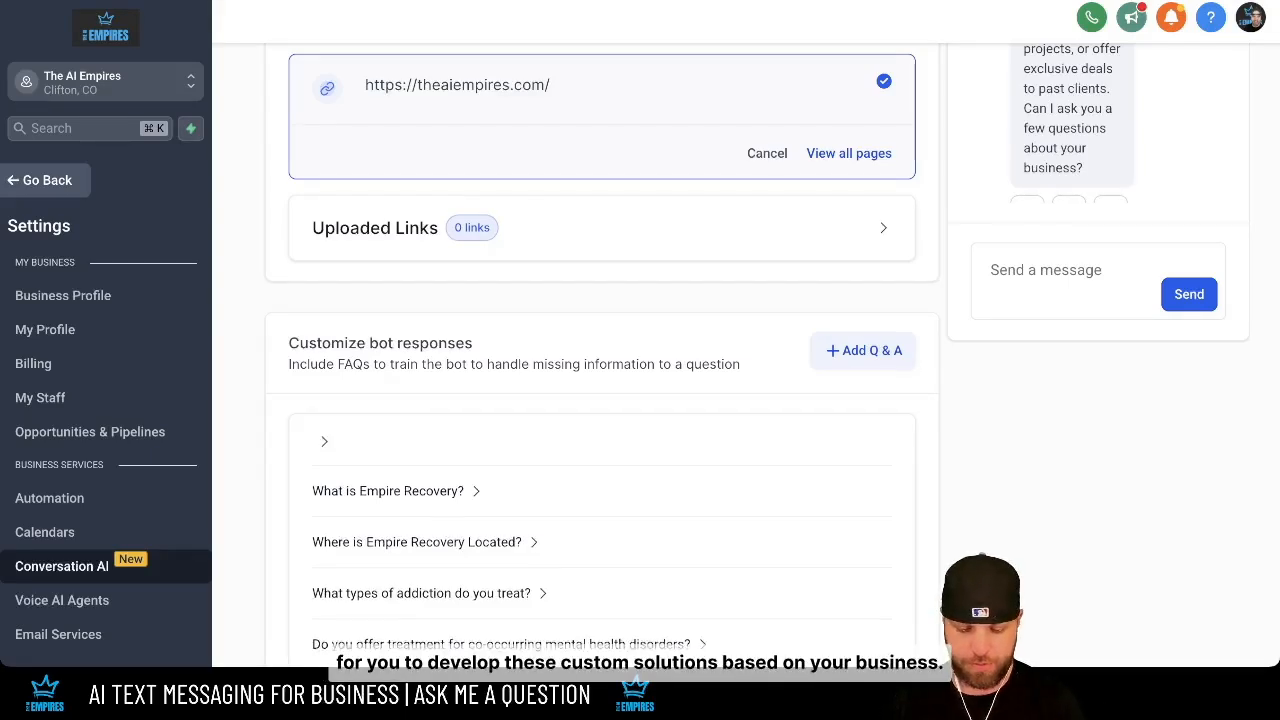
click(602, 485)
text(How can AI SMS benefit Car Connections?)
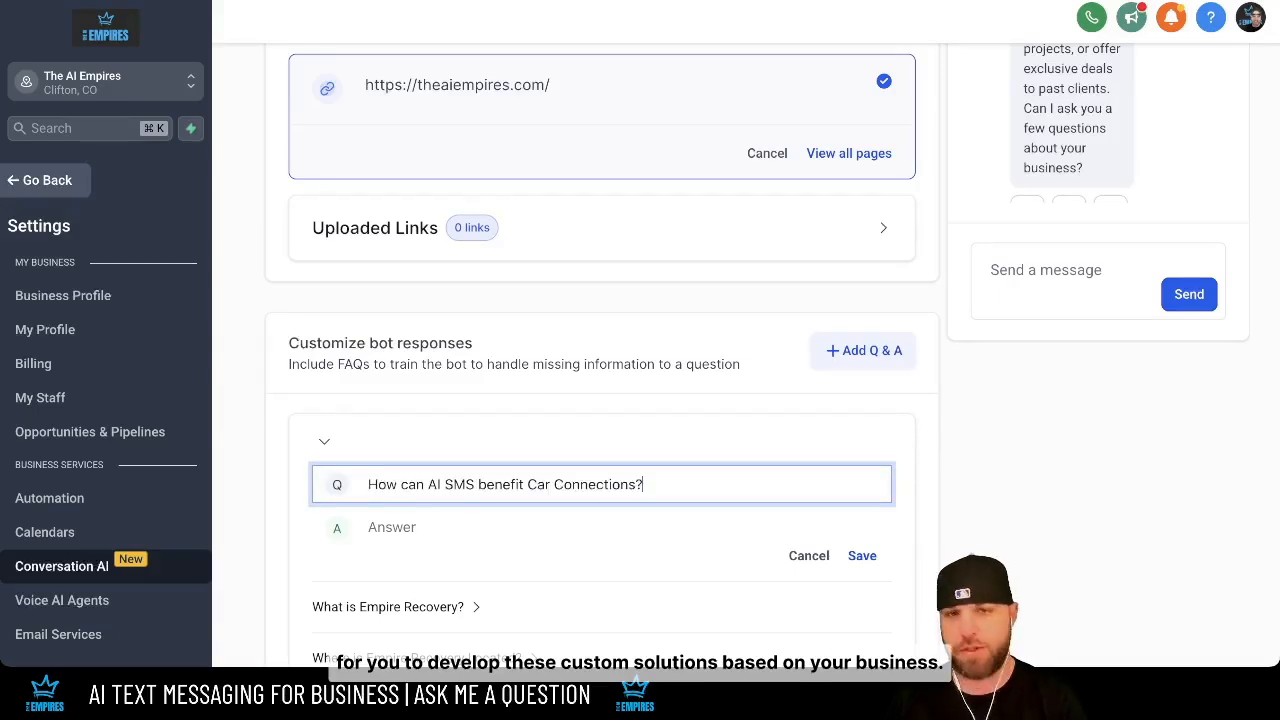
key(super+Tab)
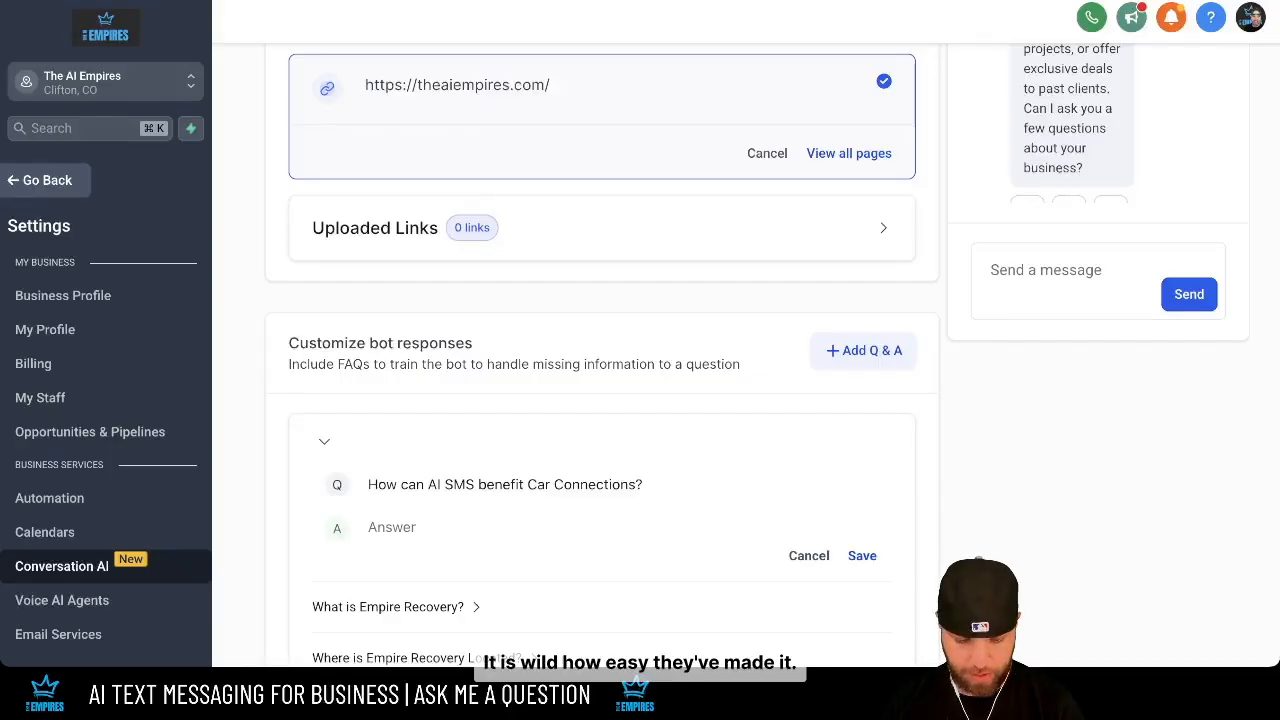
key(super+Tab)
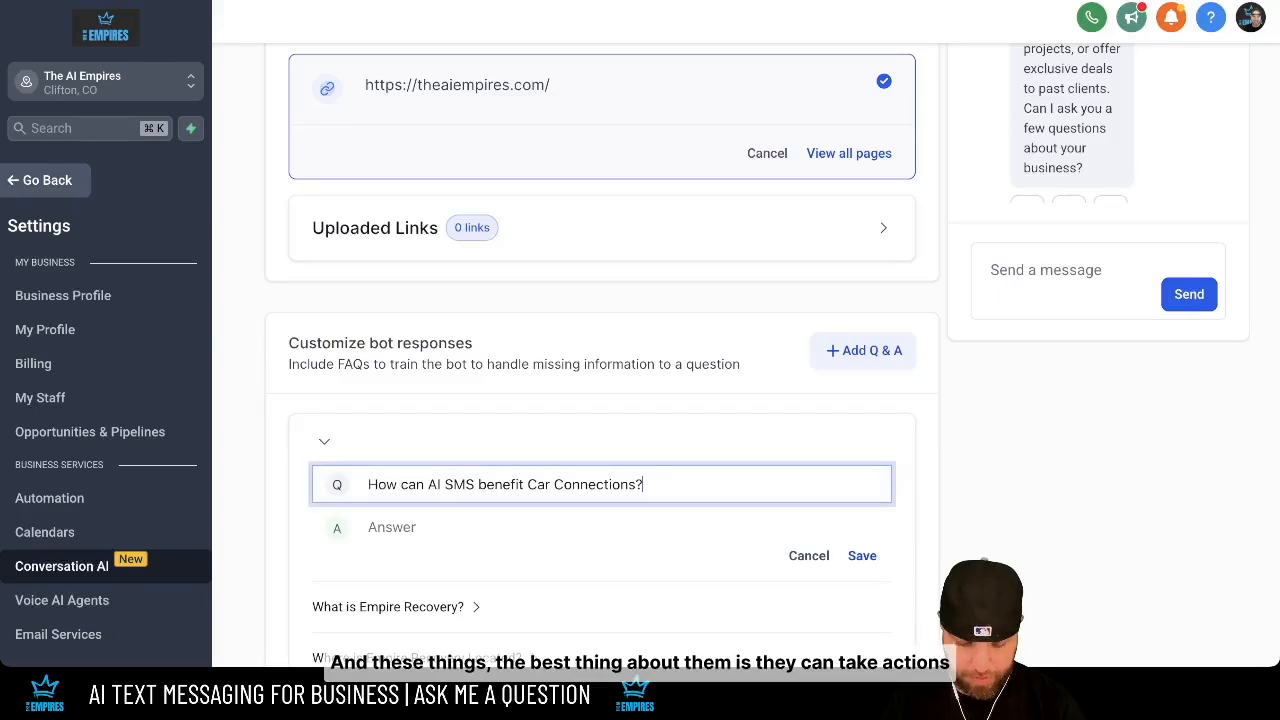
click(600, 527)
text(Automate follow-ups with potential buyers, send personalized vehicle updates, or offer exclusive consulting deals to past clients. This keeps your services top-of-mind and drives deal closures. Can I ask you a few questions about your business?)
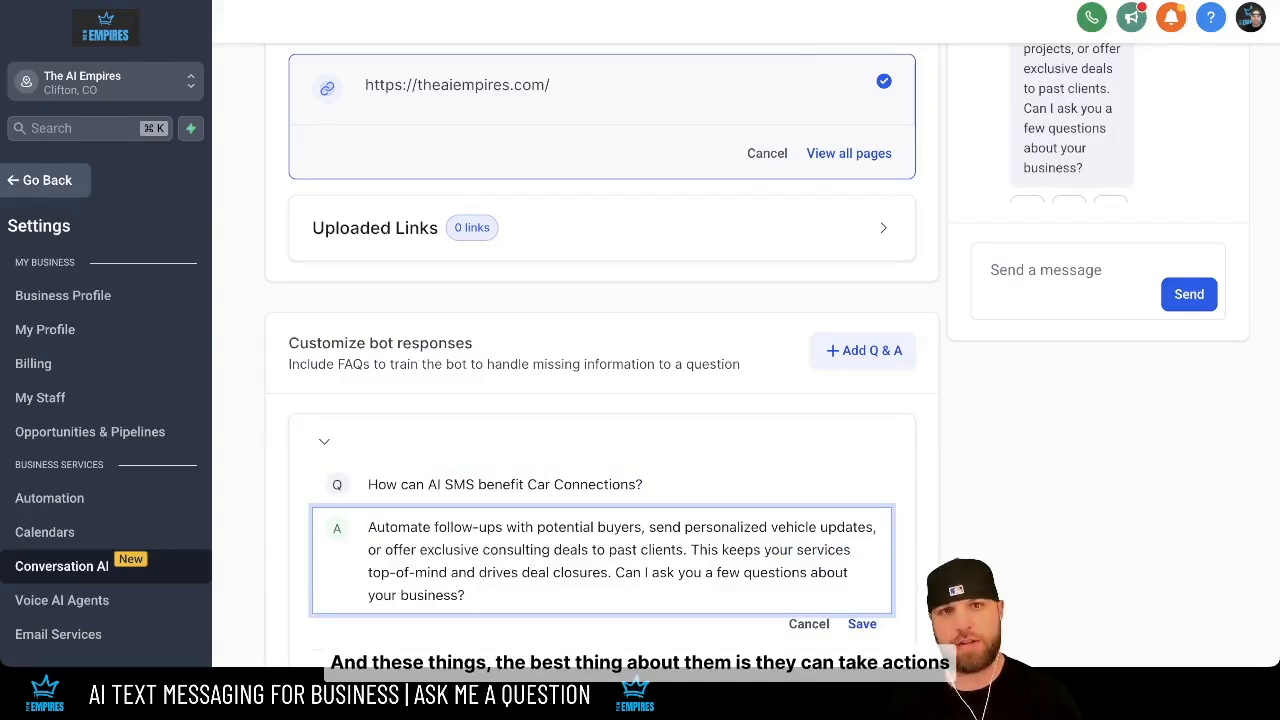
scroll(600, 400, down, 3)
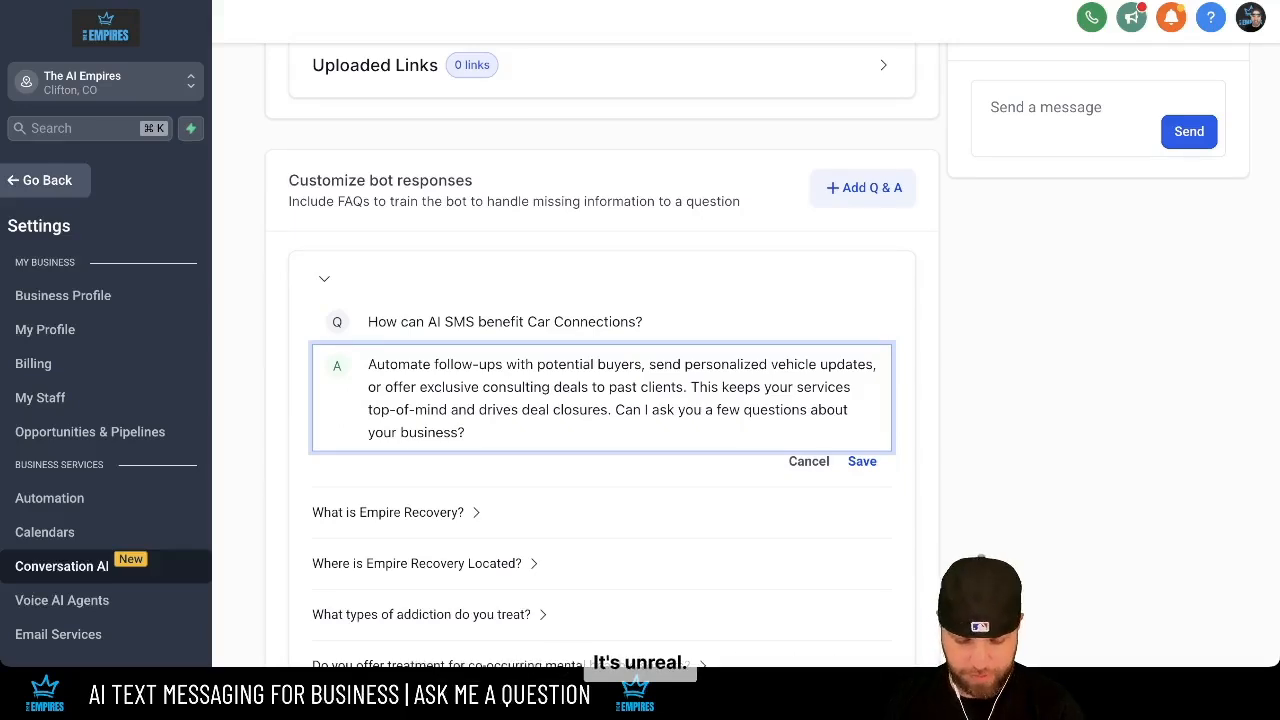
key(Return)
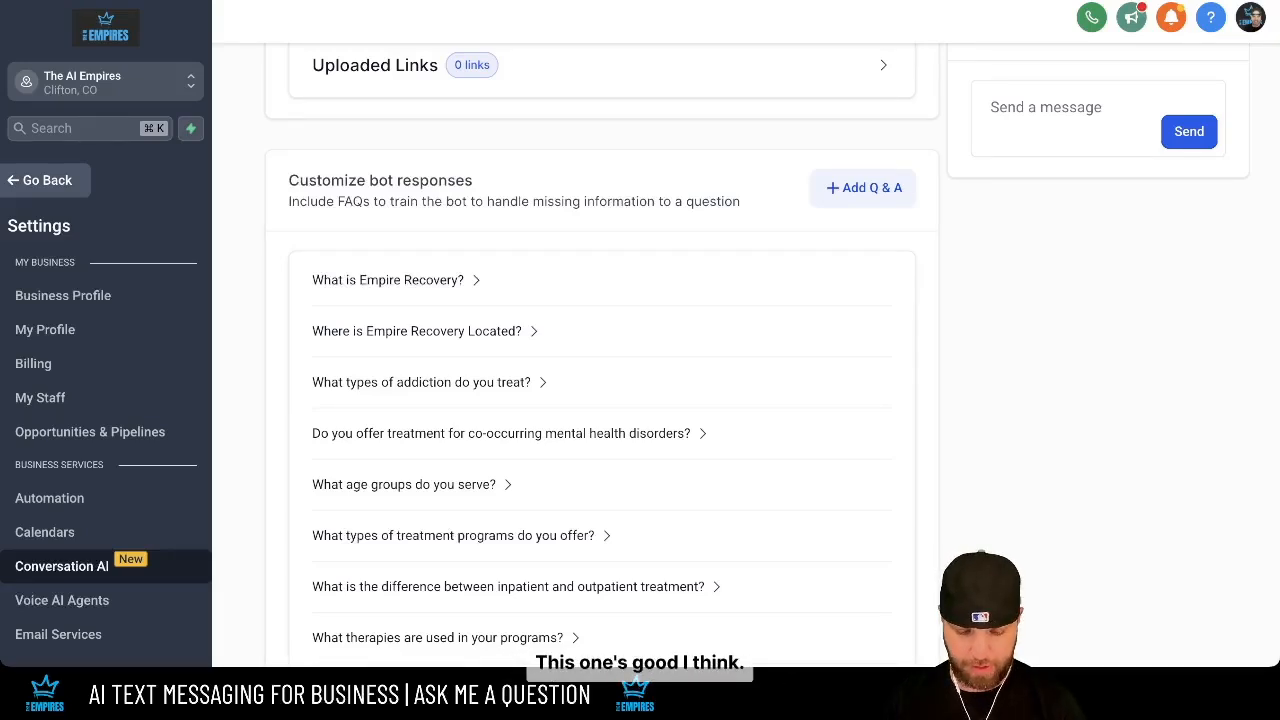
- Paste the Be Present Yoga Studio question and class-reminder answer, then save the FAQ
text(How can AI SMS benefit Be Present Yoga Studio?)
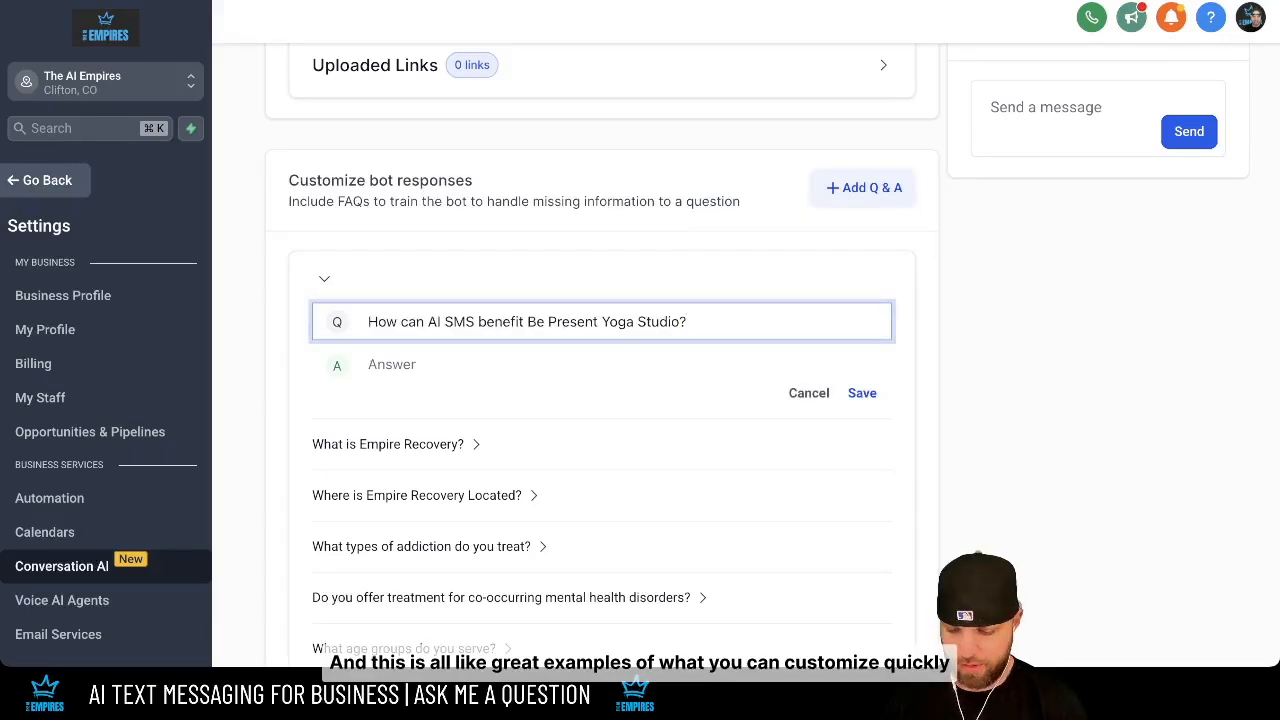
key(super+Tab)
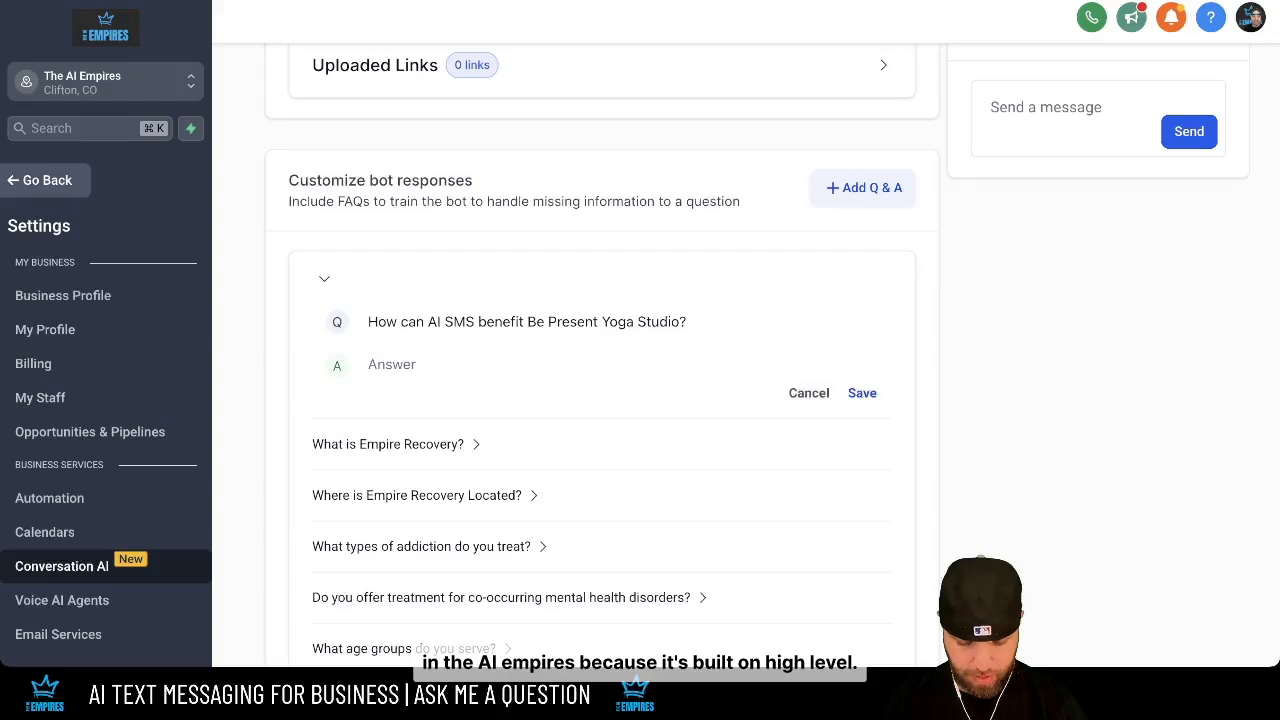
key(super+Tab)
key(Tab)
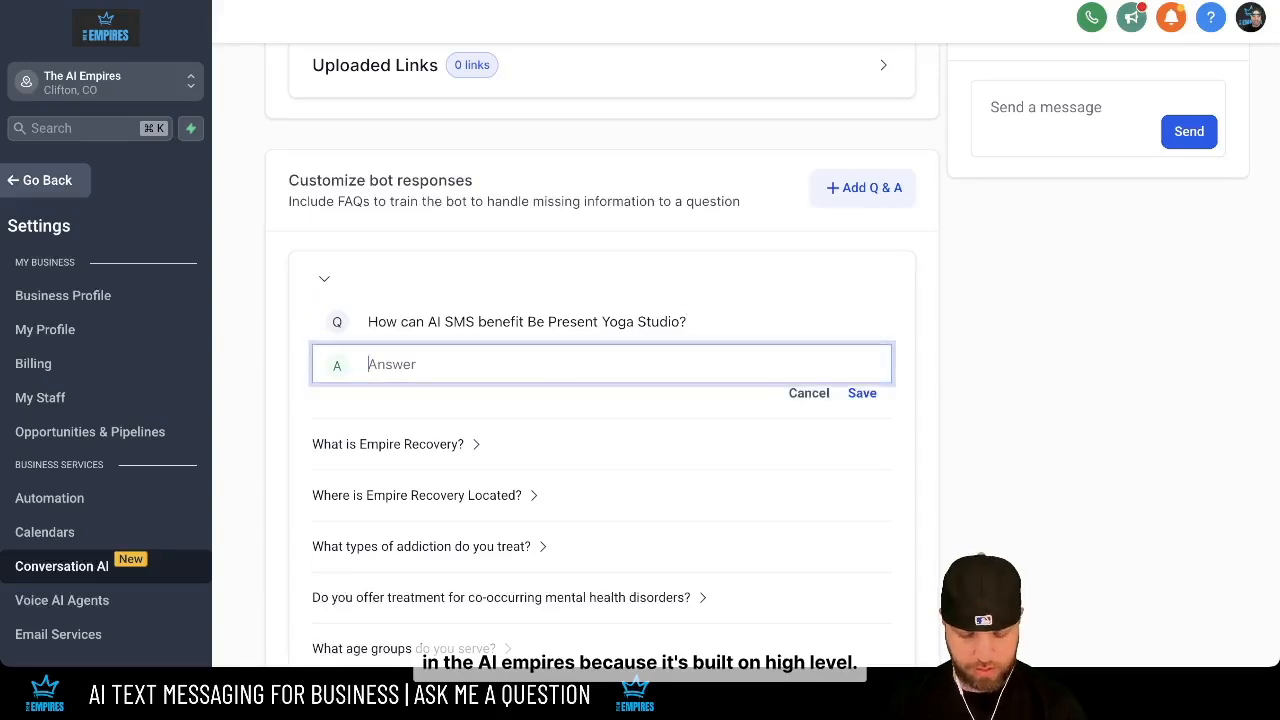
text(Automate class reminders, send personalized wellness tips, or offer exclusive workshop deals to past students. This keeps your studio top-of-mind and drives class attendance. Can I ask you a few questions about your business?)
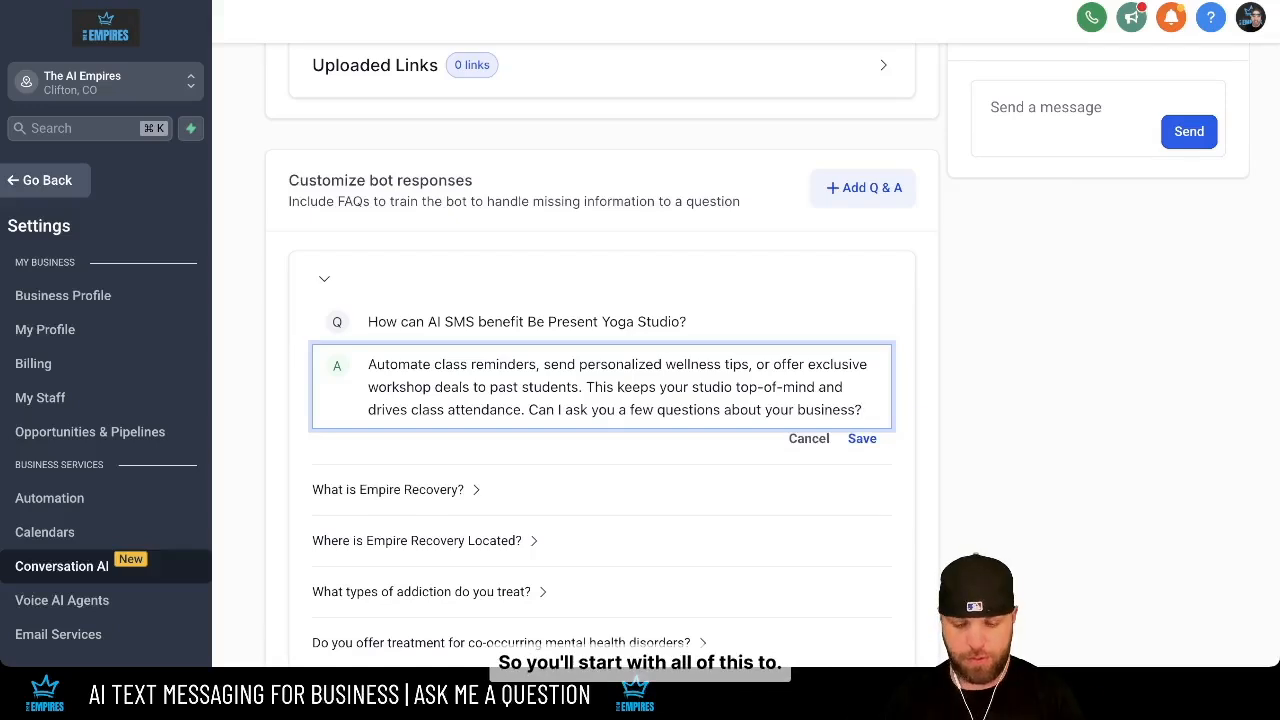
click(862, 439)
scroll(862, 439, down, 8)
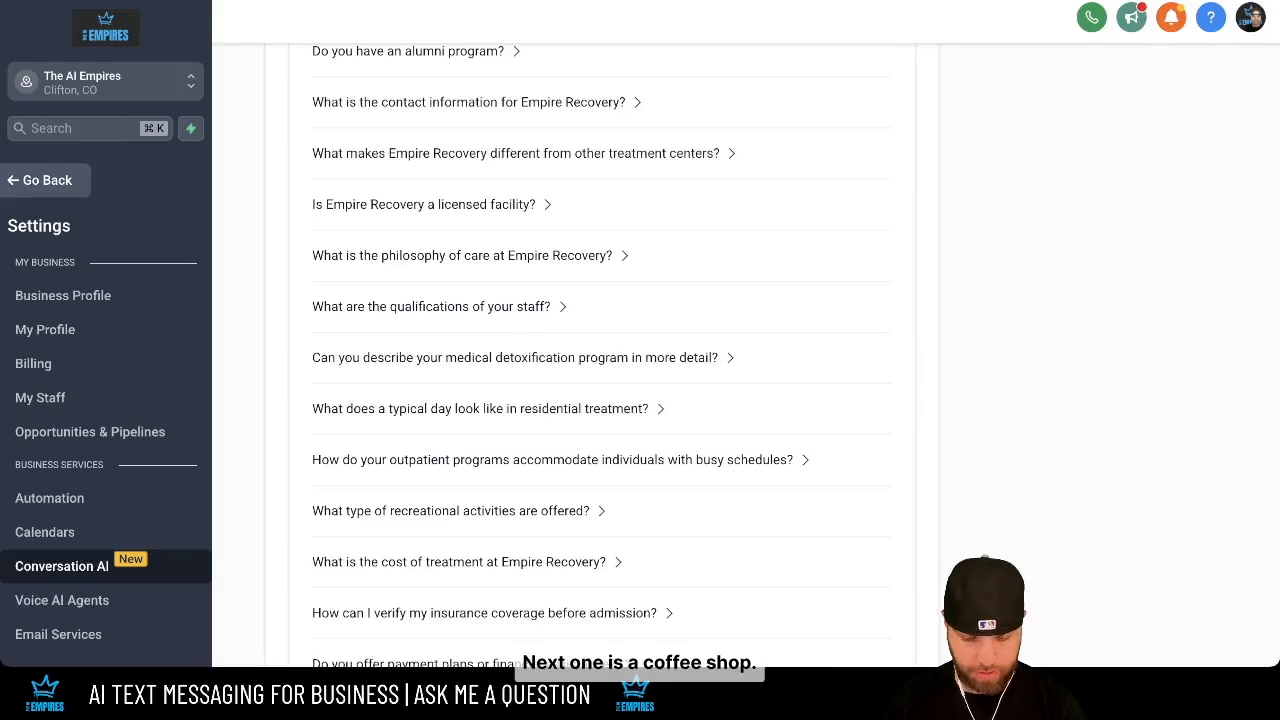
- Add and save an FAQ on how AI SMS benefits Pikes Perk Coffee, answered with blend announcements and discount codes
scroll(600, 350, up, 15)
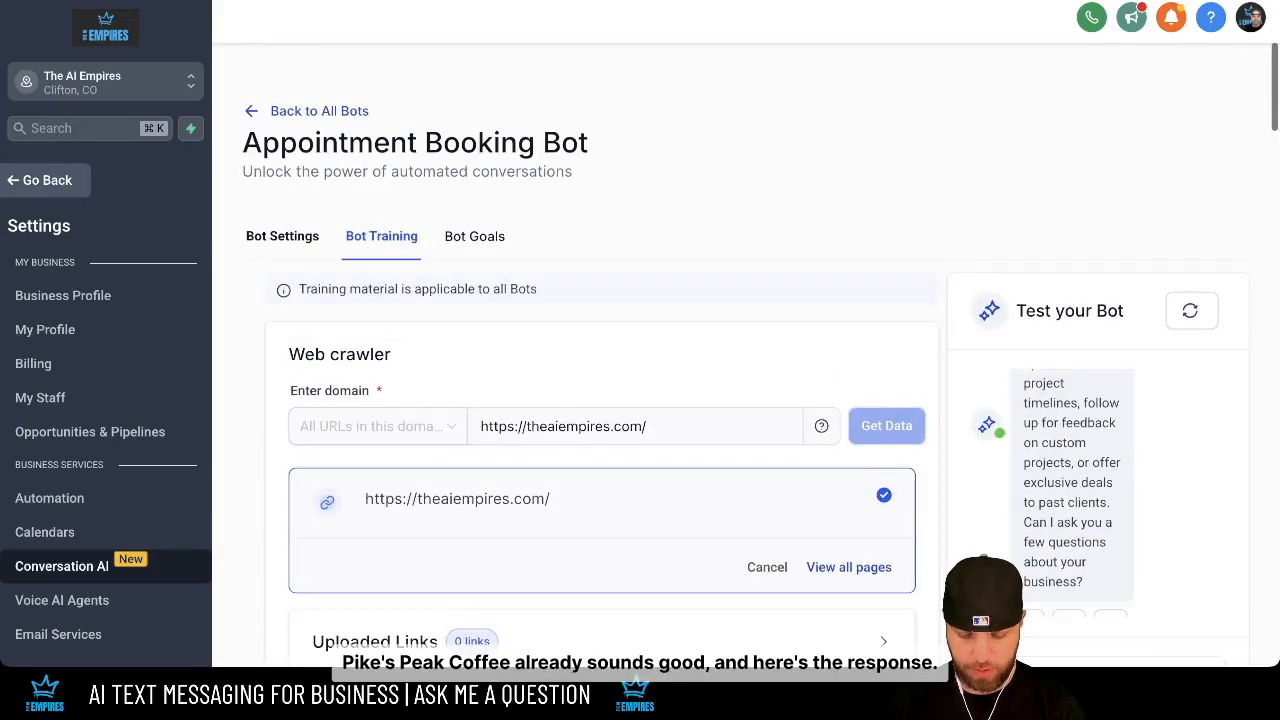
scroll(600, 350, down, 2)
click(864, 334)
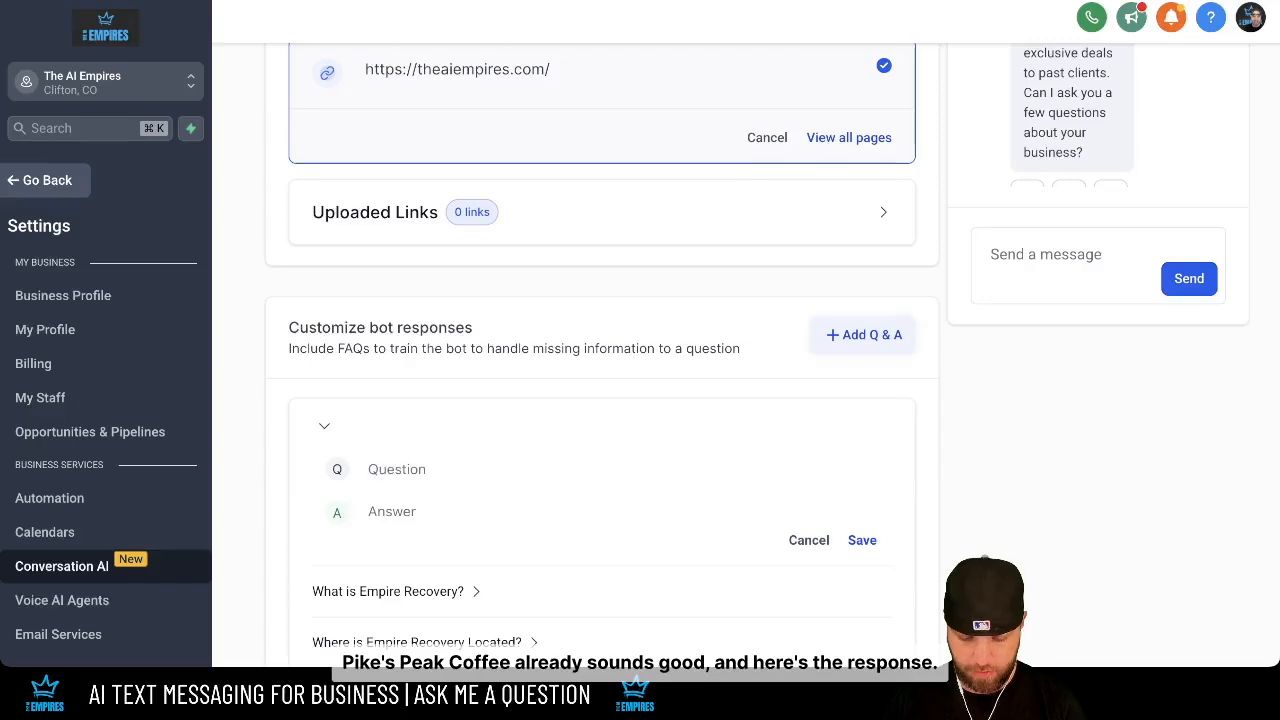
text(How can AI SMS benefit Pikes Perk Coffee?)
key(super+Tab)
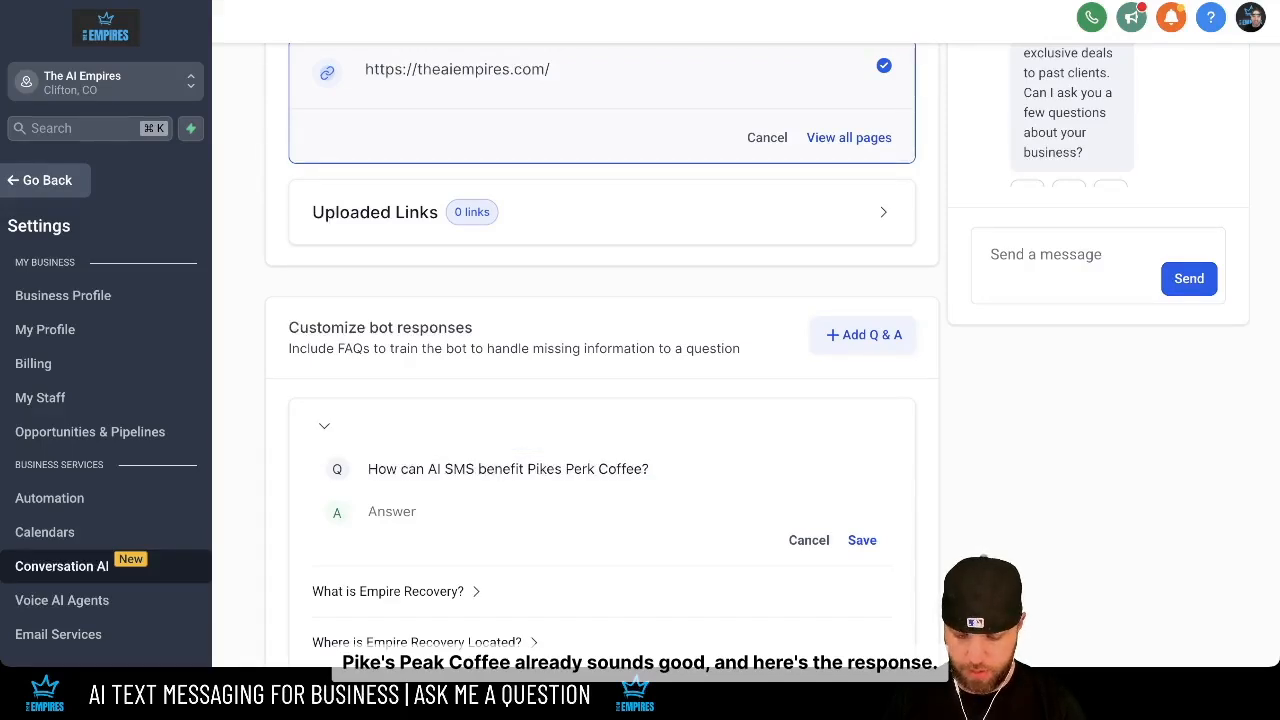
click(600, 511)
text(Automate new blend announcements, send exclusive discount codes, or offer subscription reminders to past customers. This keeps your quality coffee top-of-mind and drives repeat orders. Can I ask you a few questions about your business?)
scroll(600, 500, down, 1)
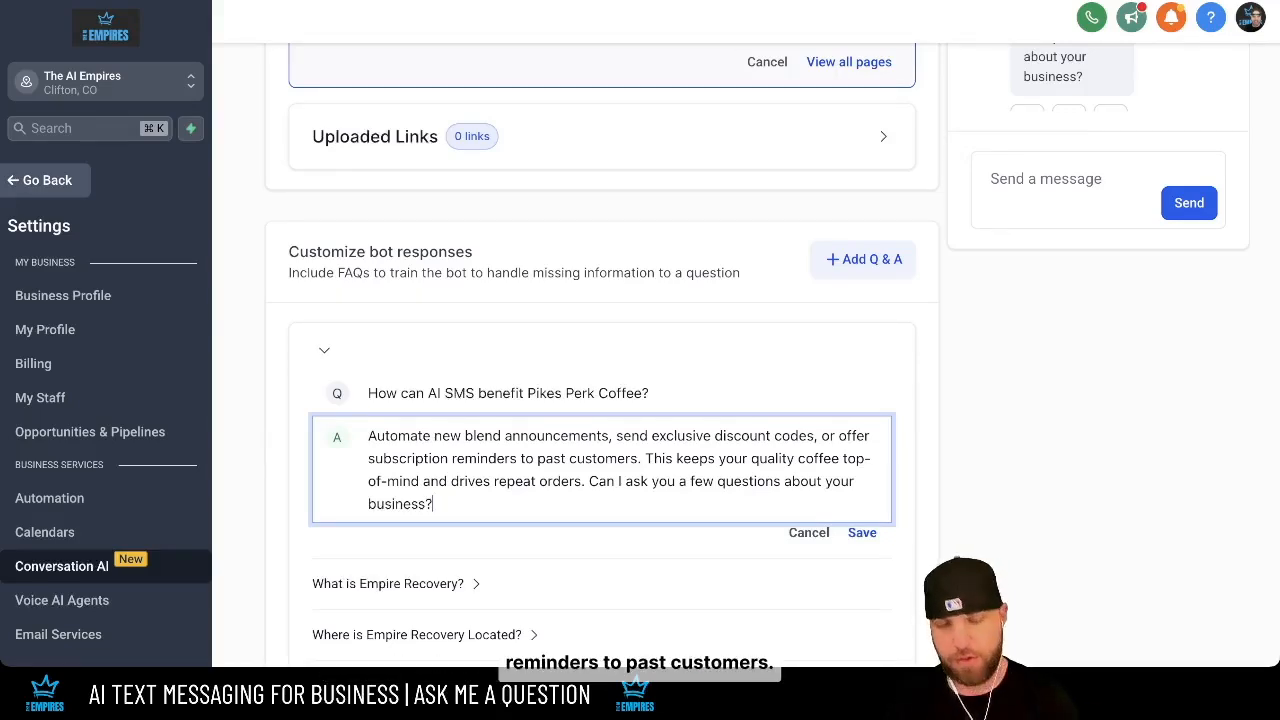
scroll(600, 400, down, 1)
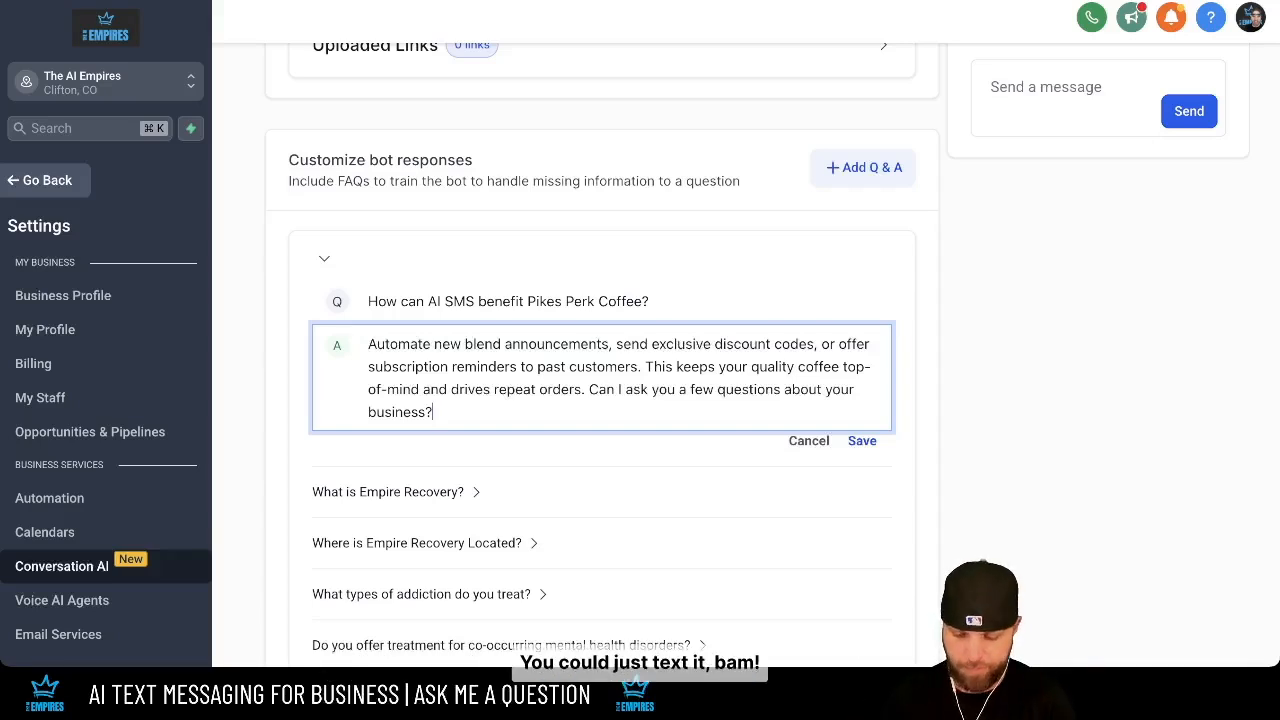
key(Return)
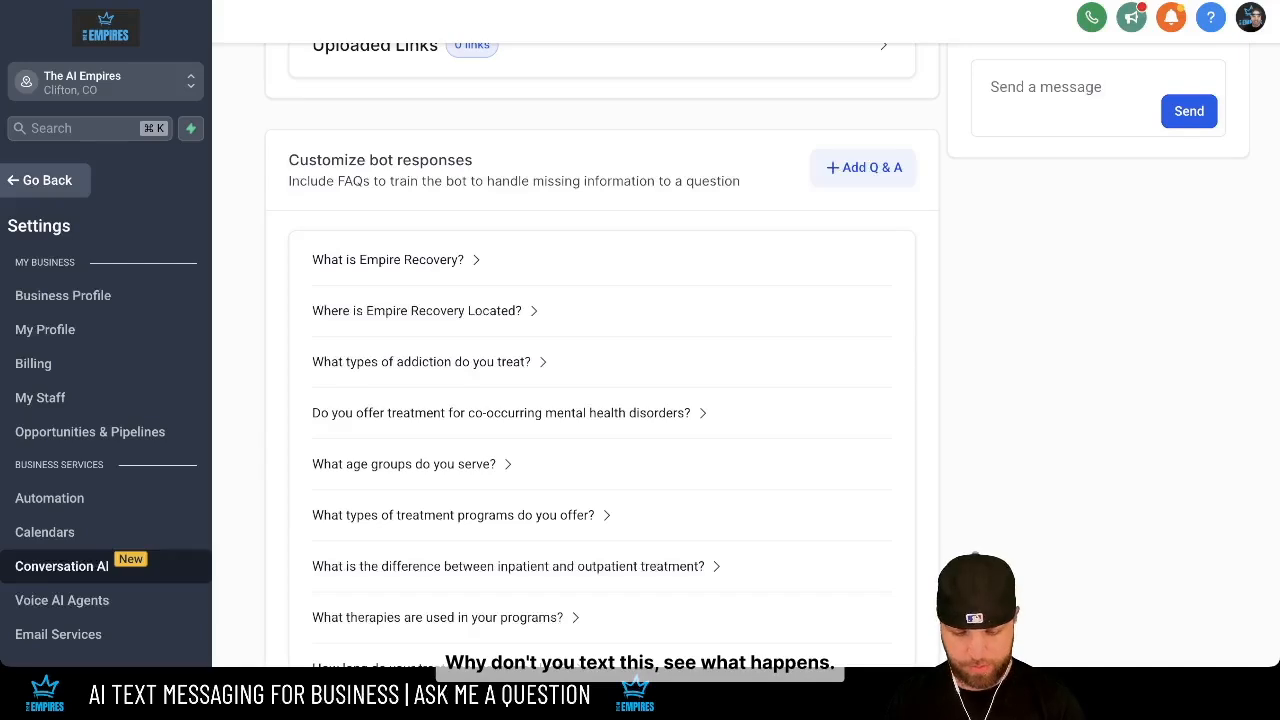
- Add and save the design partners firm's AI SMS FAQ, removing the stray '|' from the pasted question
click(864, 168)
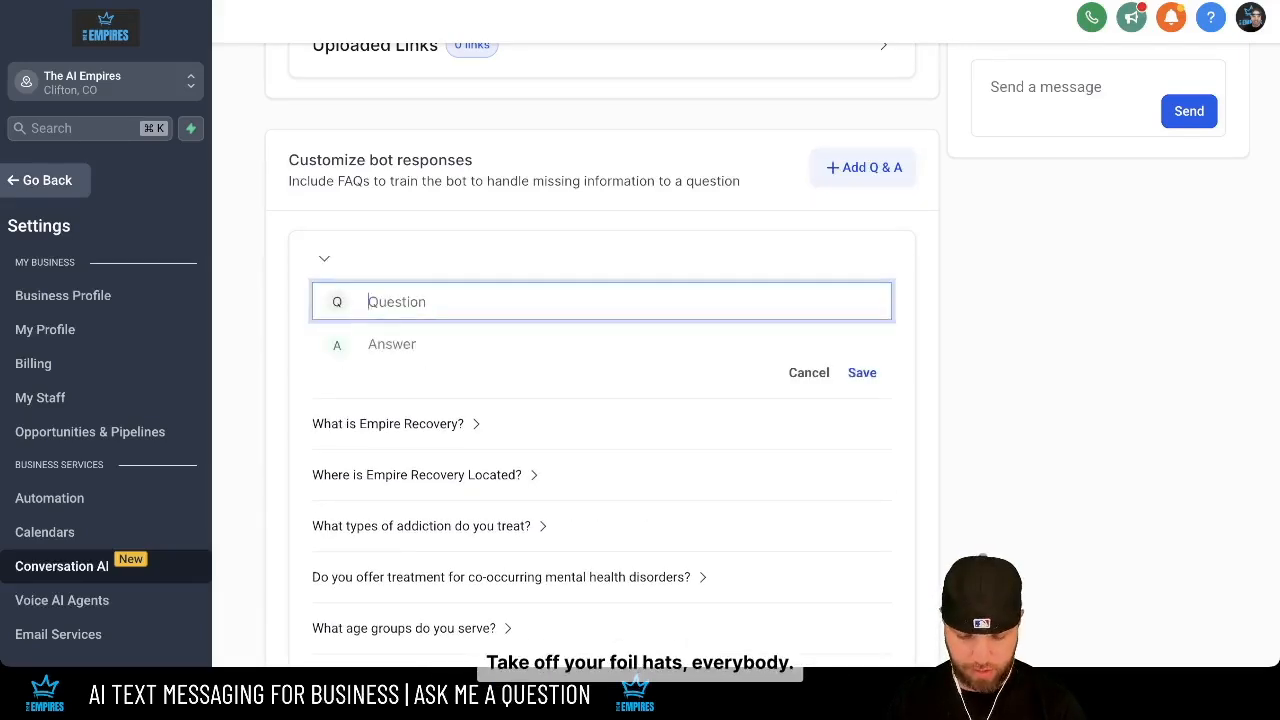
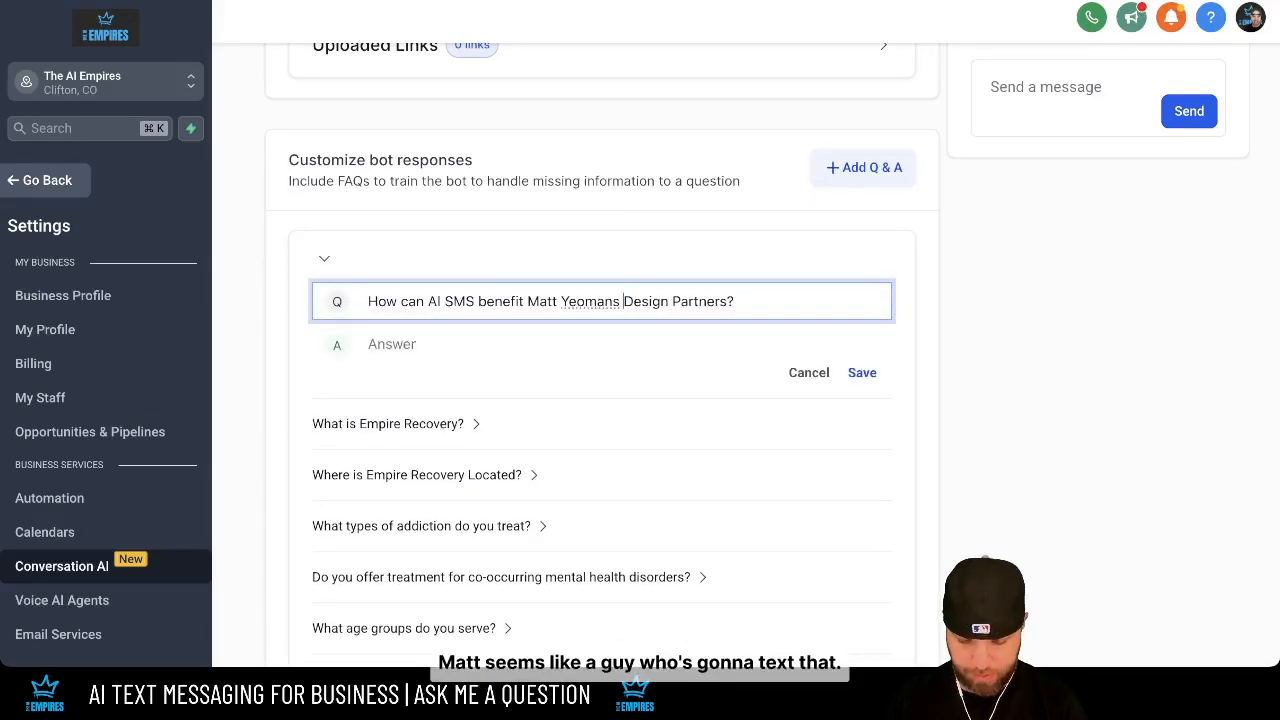
key(super+Tab)
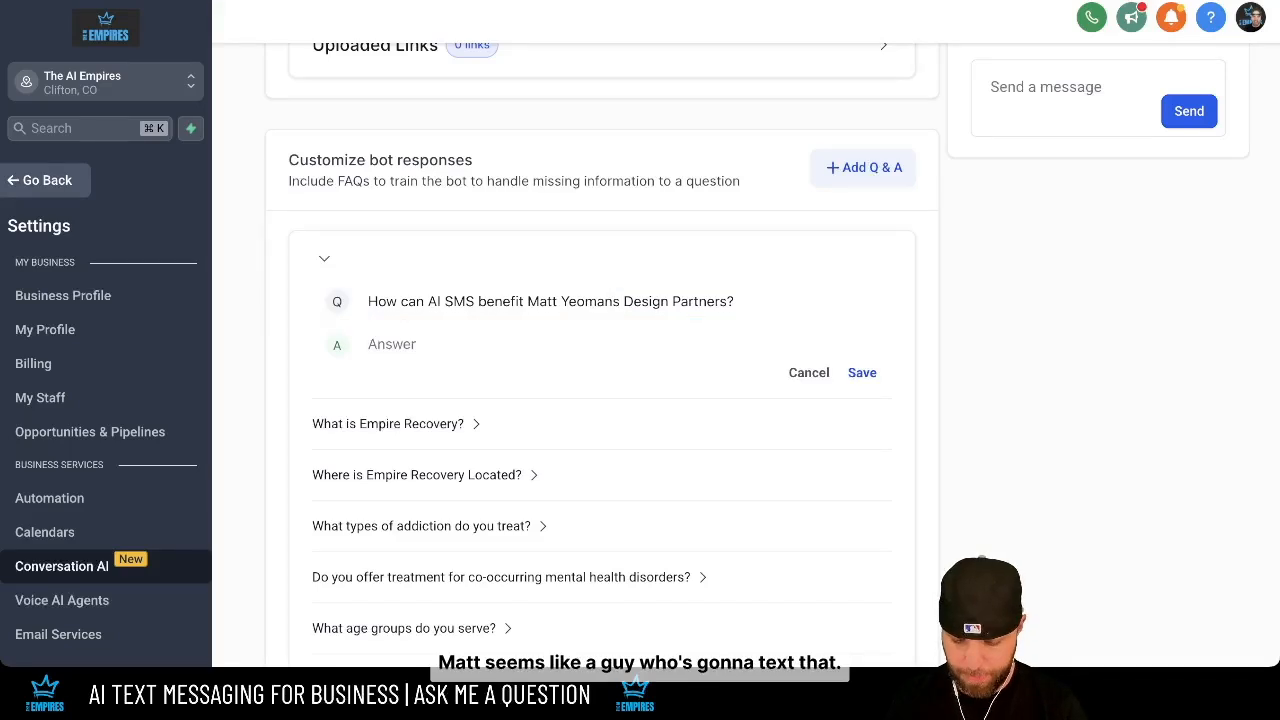
click(392, 344)
text(Automate policy renewal reminders, send personalized insurance tips, or offer timely updates on new coverage options. This keeps your services top-of-mind and drives client retention. Can I ask you a few questions about your business?)
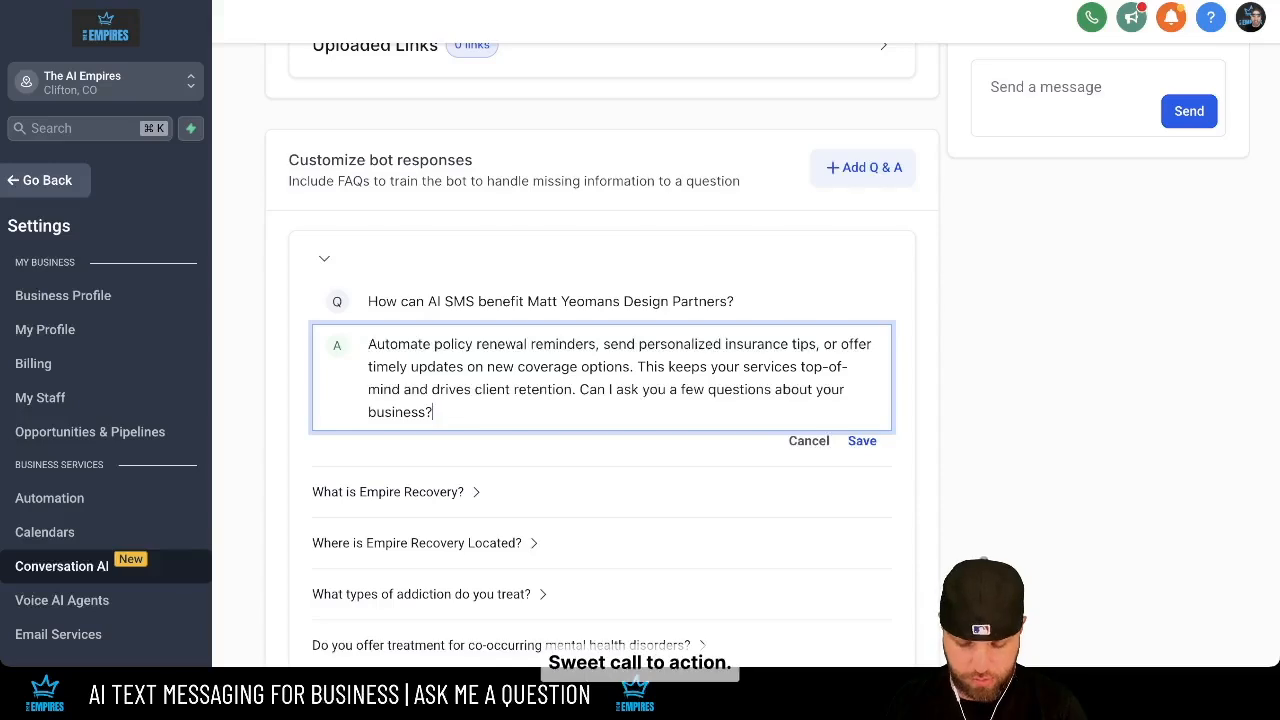
click(862, 440)
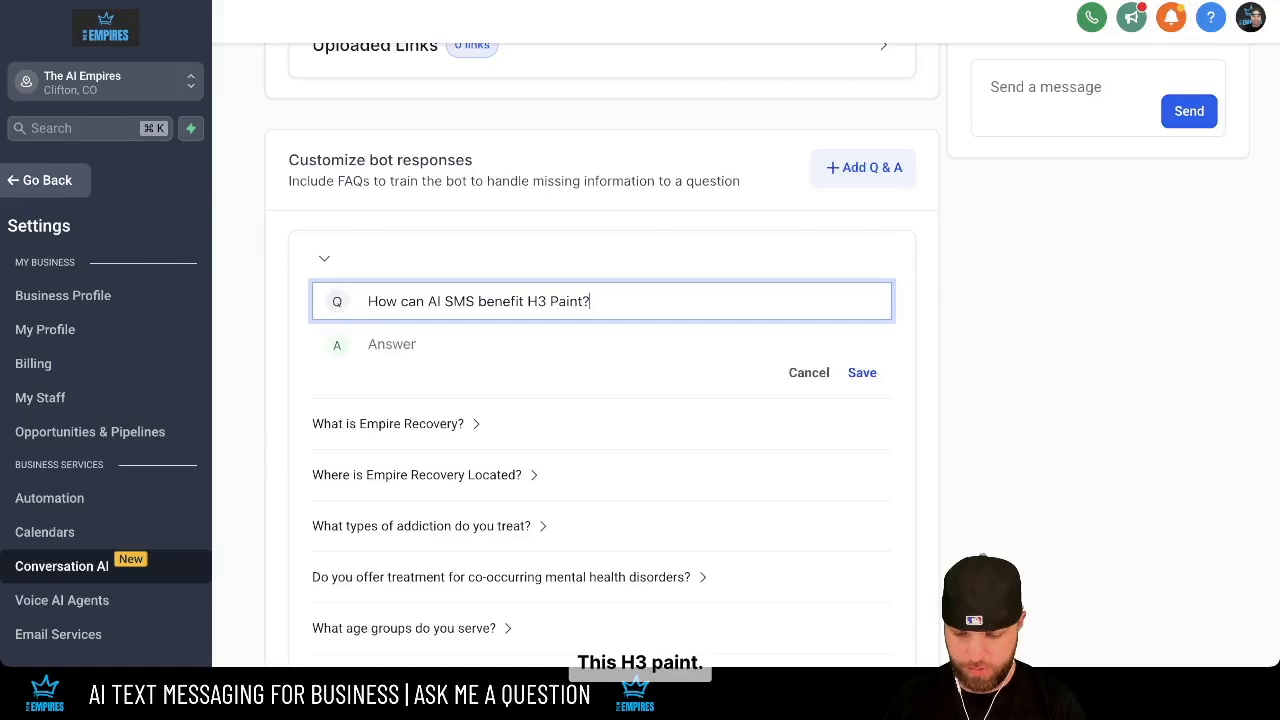
- Fill in the H3 Paint answer about estimate follow-ups, color consultation reminders and exclusive deals, and save it
key(Tab)
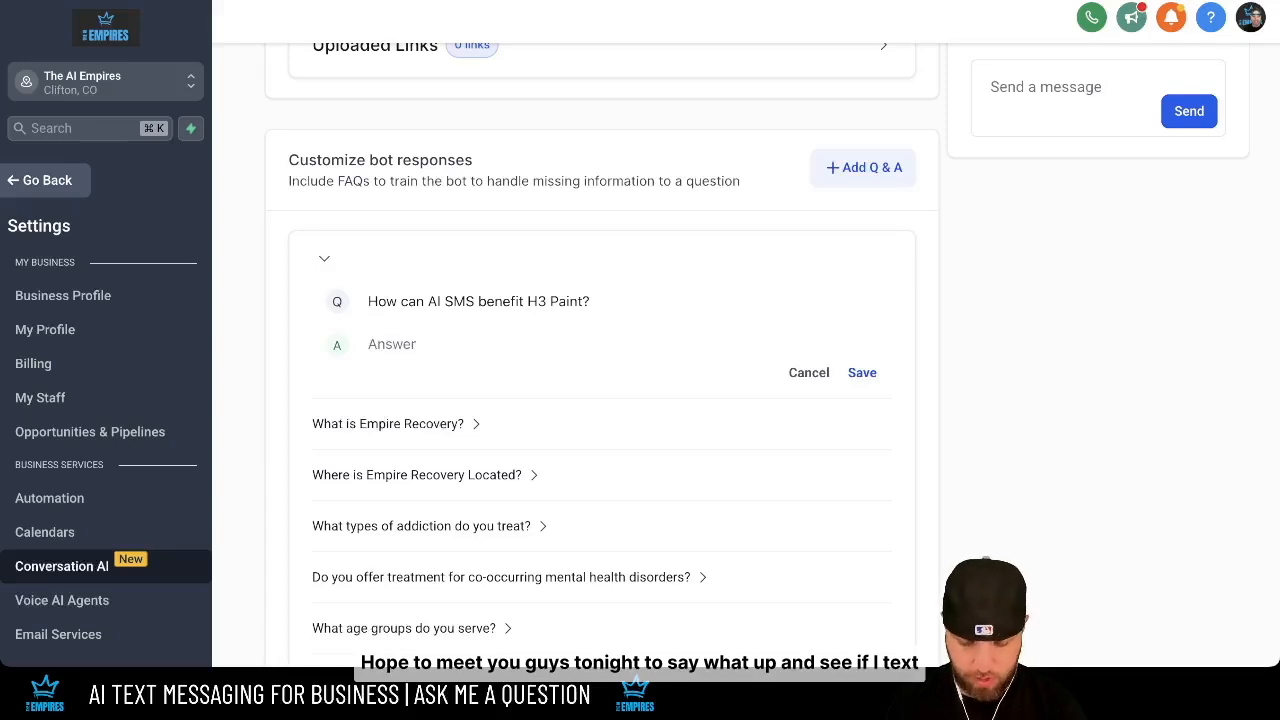
click(478, 301)
key(Tab)
text(Automate estimate follow-ups, send color consultation reminders, offer exclusive deals to past clients, and re-engage prospects who said 'maybe next year' with timely updates and special offers. This keeps your services top-of-mind and drives project bookings. Can I ask you a few questions about your business?)
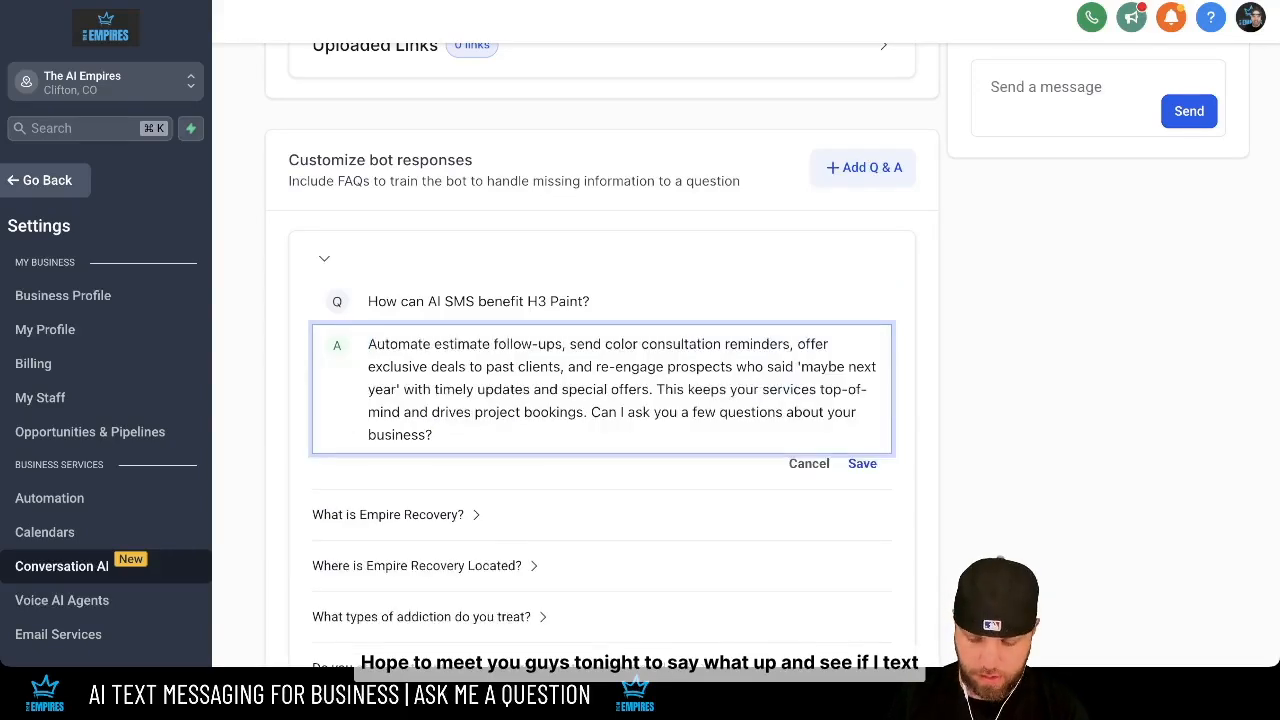
click(862, 463)
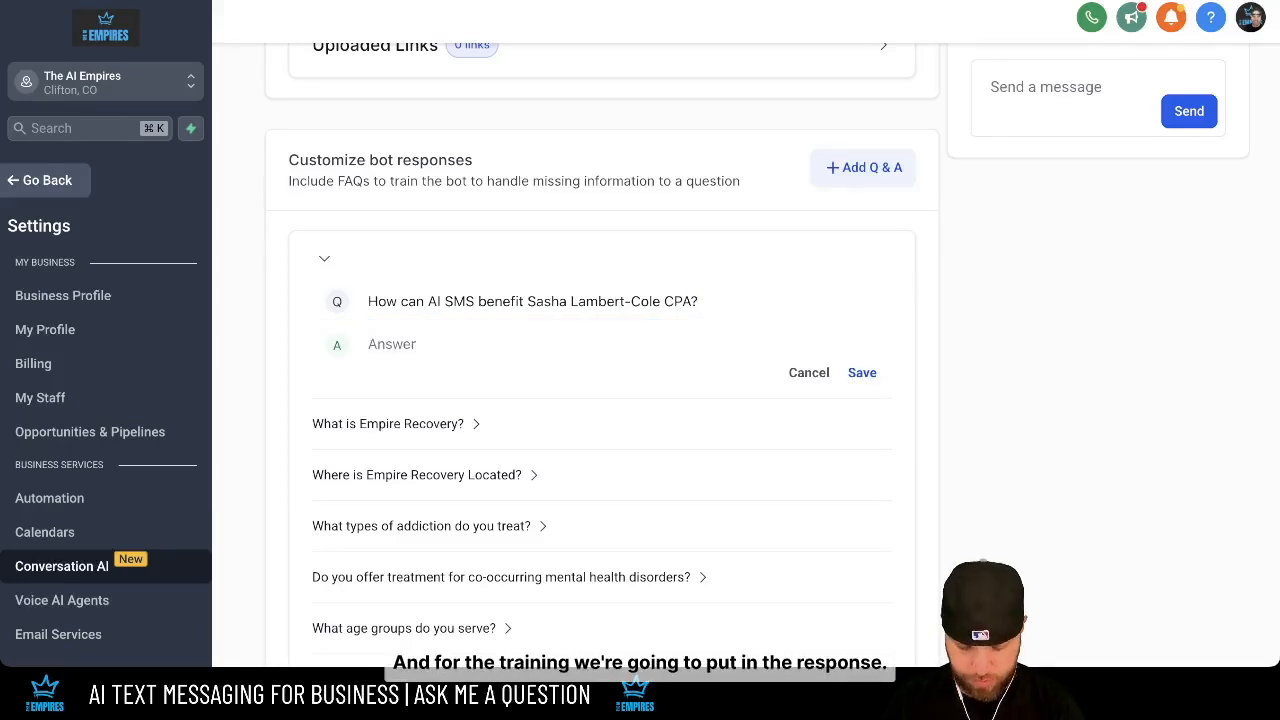
- Save the CPA practice FAQ with its tax-deadline answer, then start a blank Q&A entry
text(Automate tax deadline reminders, send personalized financial tips, re-engage prospects who said 'maybe next year' with updates on new financial practices, and offer exclusive consultation deals to past clients. This keeps your services top-of-mind and drives client retention. Can I ask you a few questions about your business?)
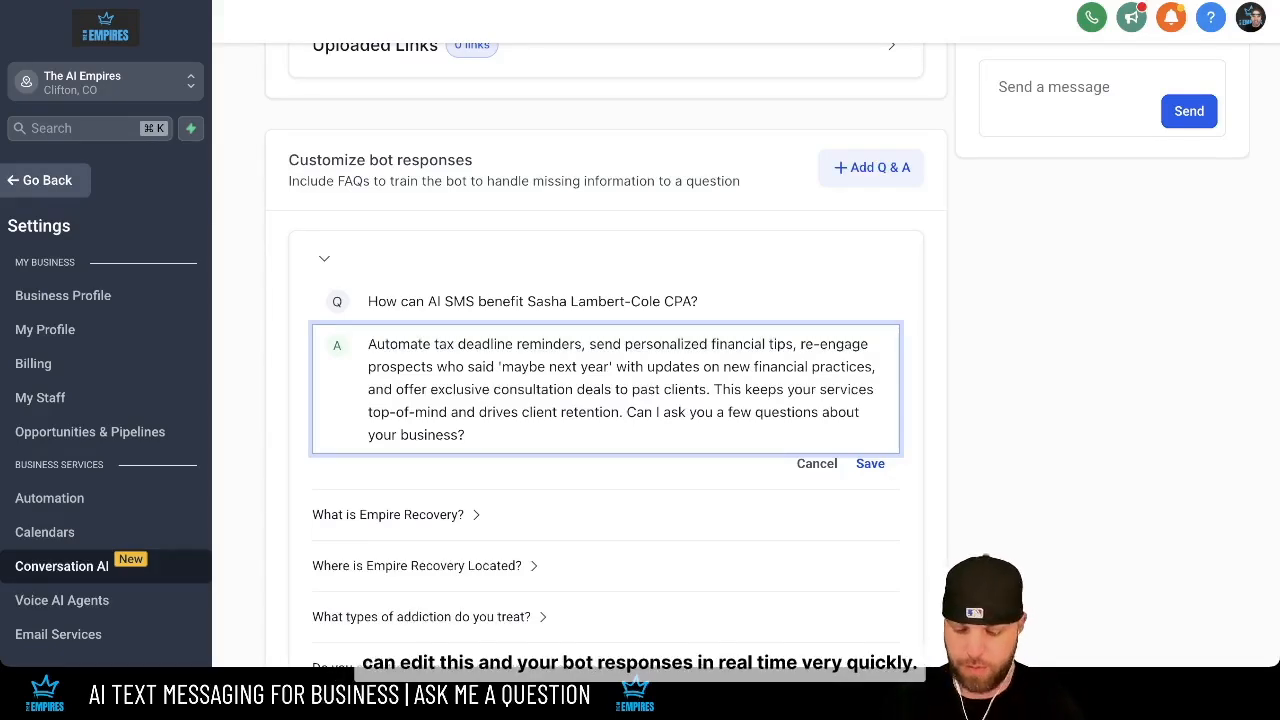
click(870, 464)
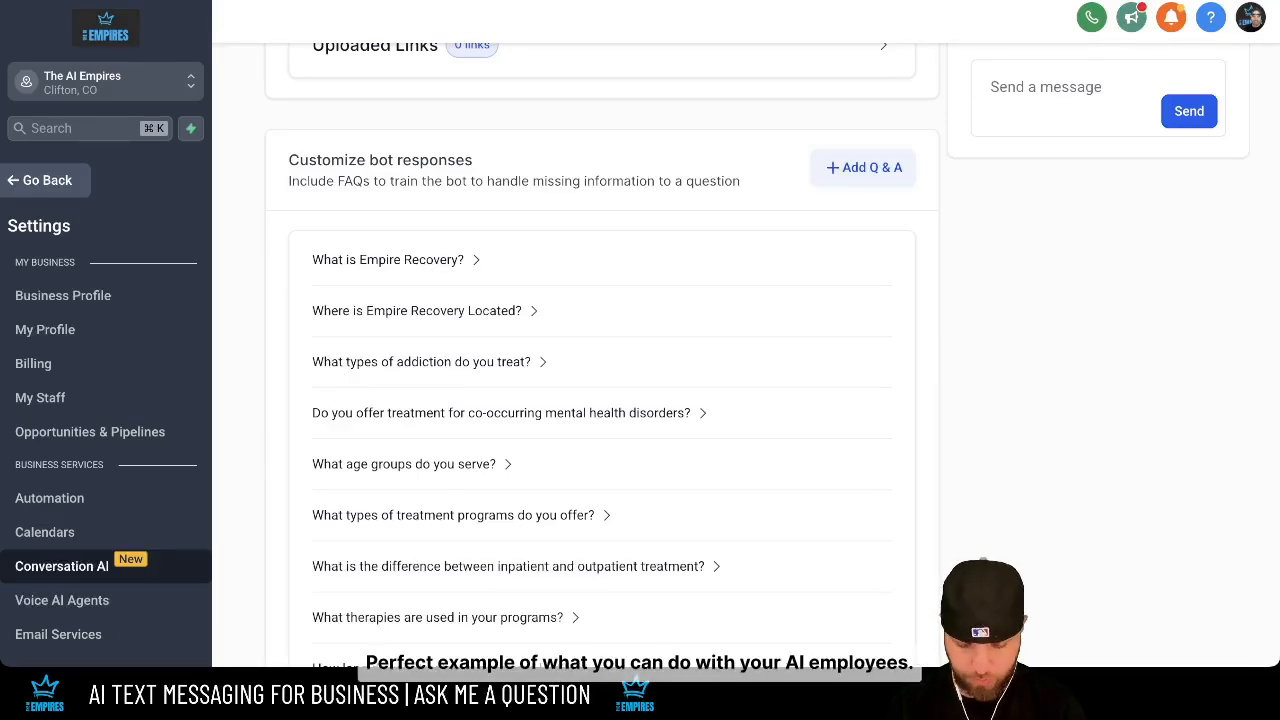
click(864, 167)
- Add and save the Spruce Mountain Ranch AI SMS FAQ with its prepared answer
click(600, 301)
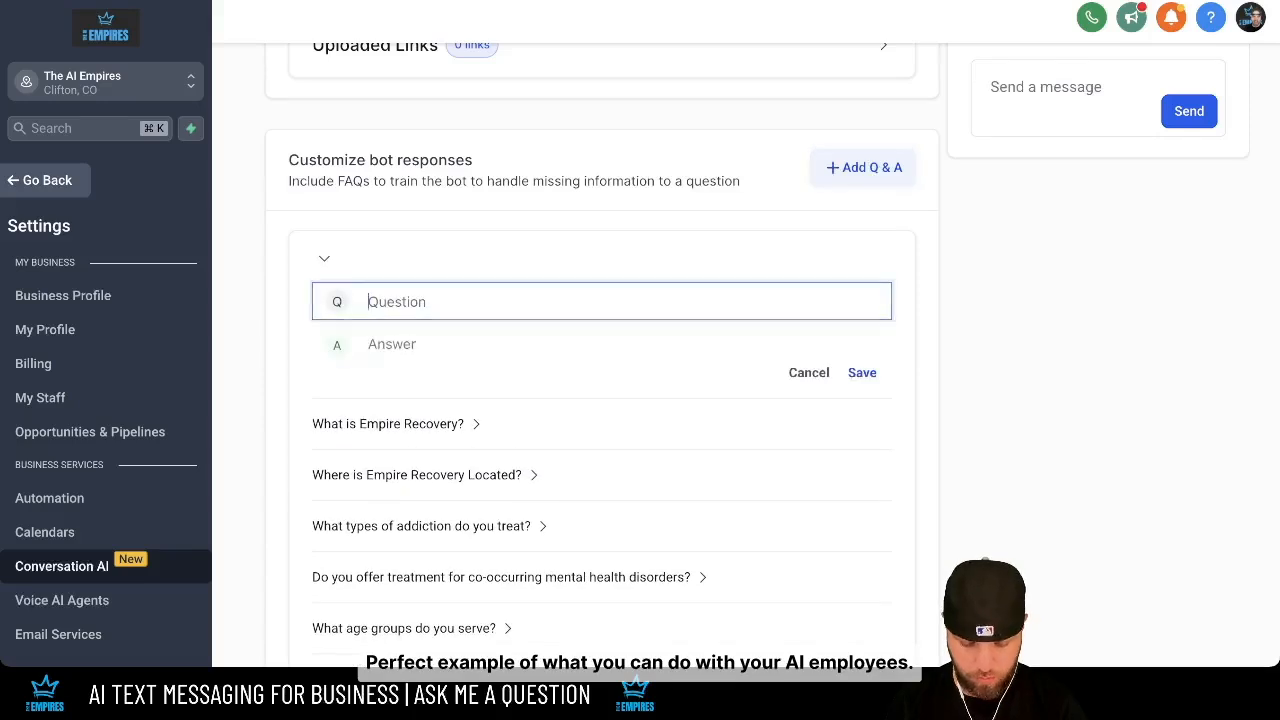
text(How can AI SMS benefit Spruce Mountain Ranch?)
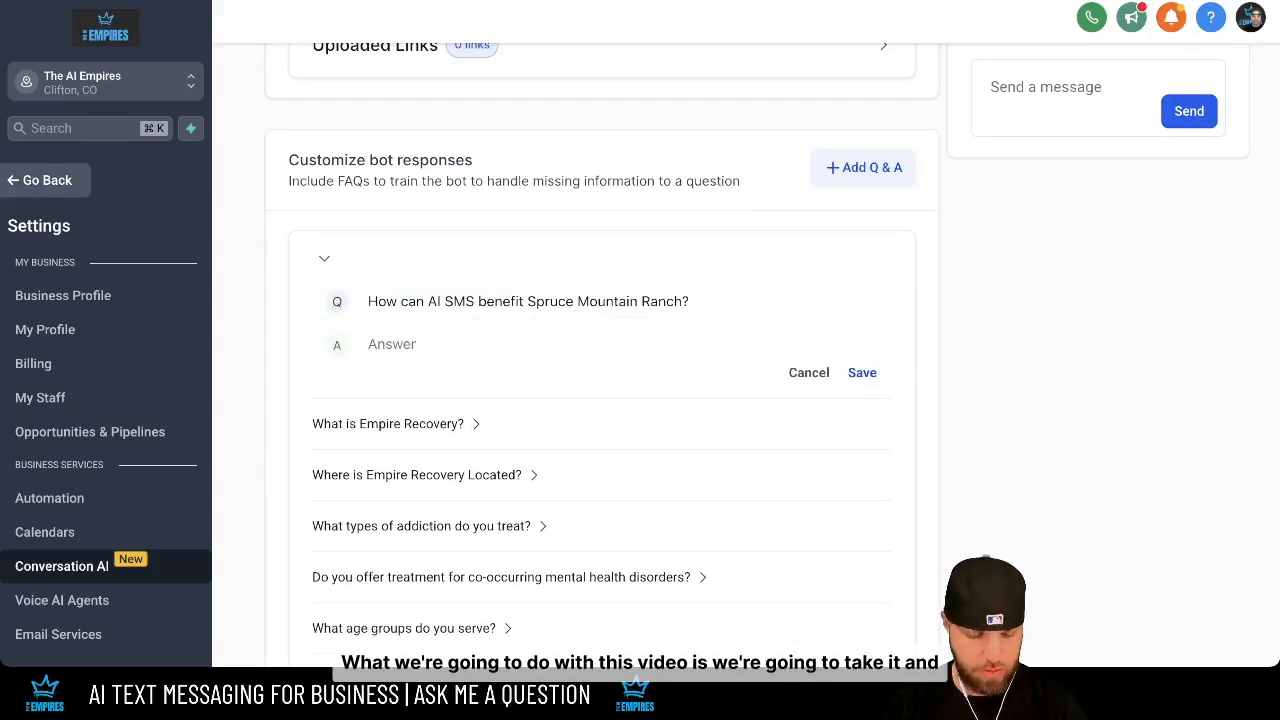
click(600, 301)
click(600, 344)
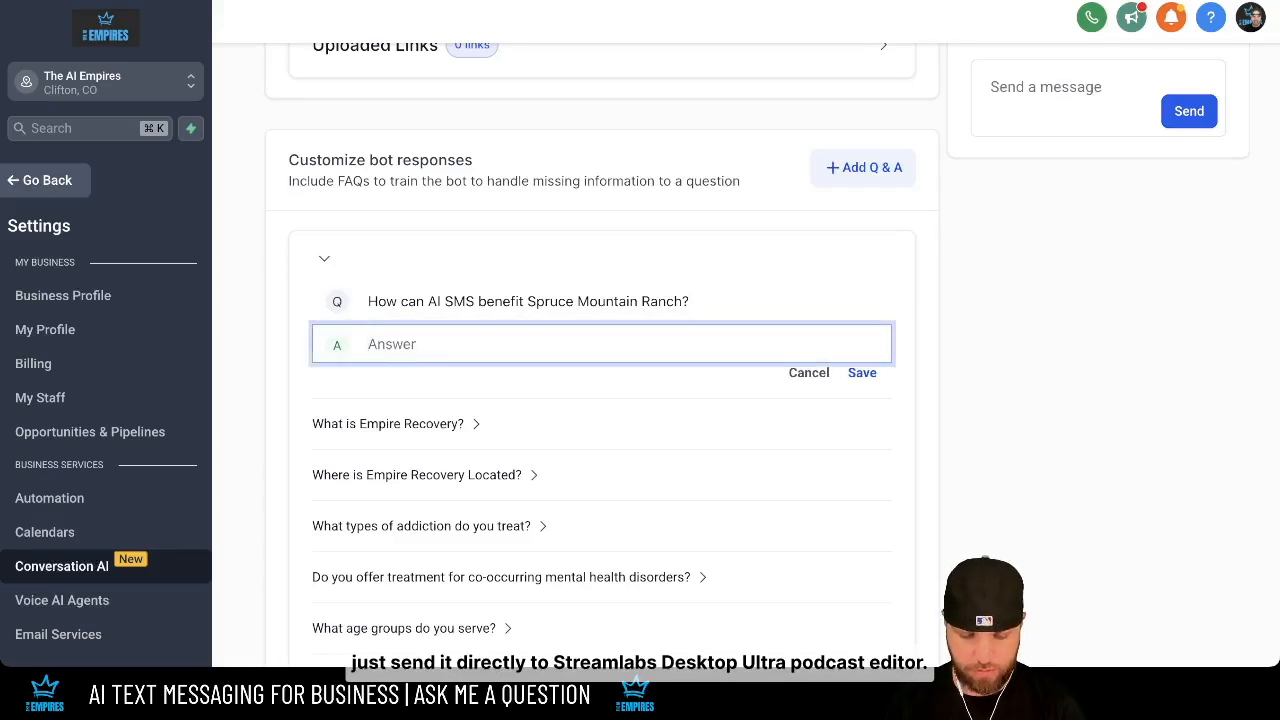
text(Automate event reminder texts, send personalized venue updates, re-engage prospects who inquired about 'next year's events' with booking specials, and offer exclusive deals to past clients. This keeps your venue top-of-mind and drives event bookings. Can I ask you a few questions about your business?)
click(862, 441)
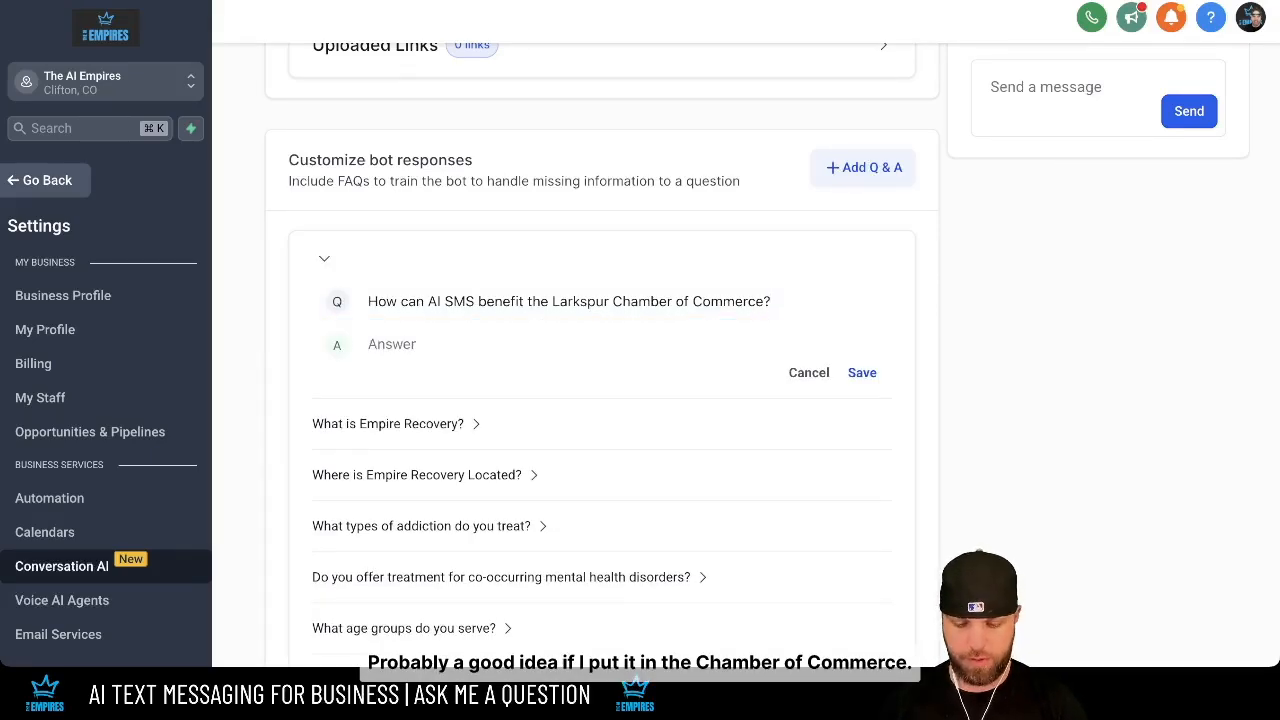
- Move from the Larkspur Chamber of Commerce question into its answer field
click(569, 301)
click(450, 344)
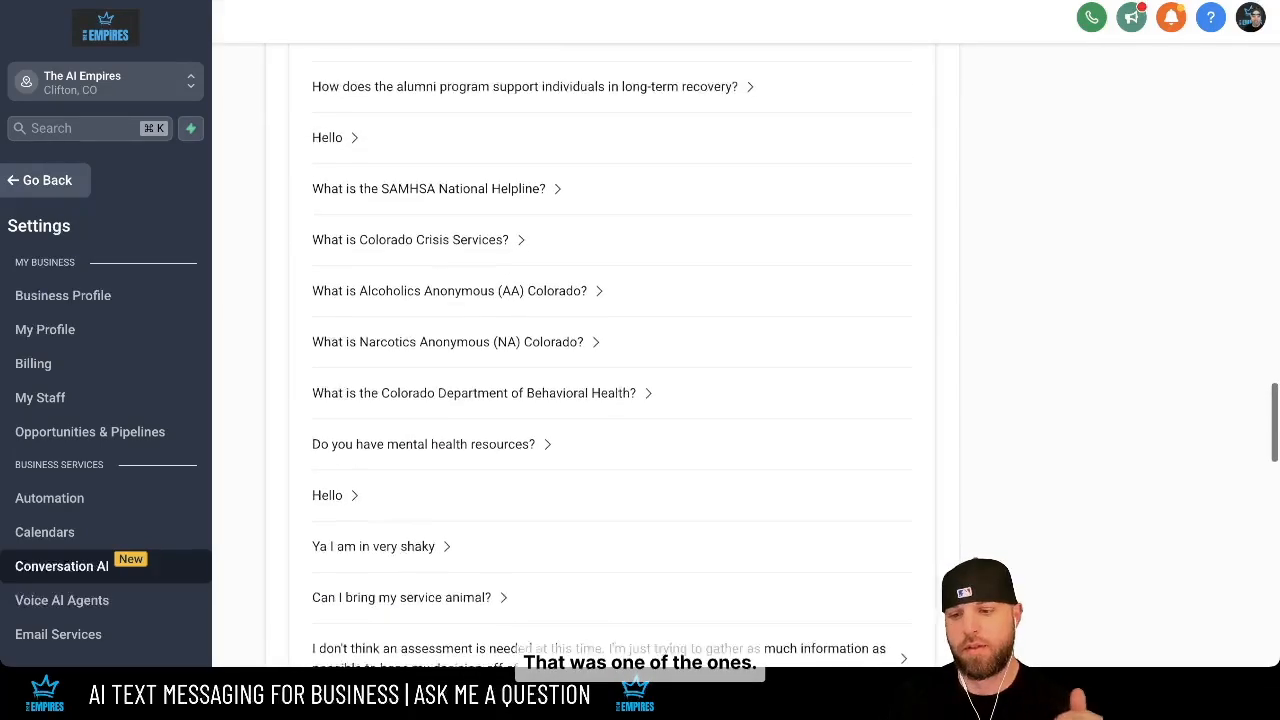
scroll(610, 380, up, 15)
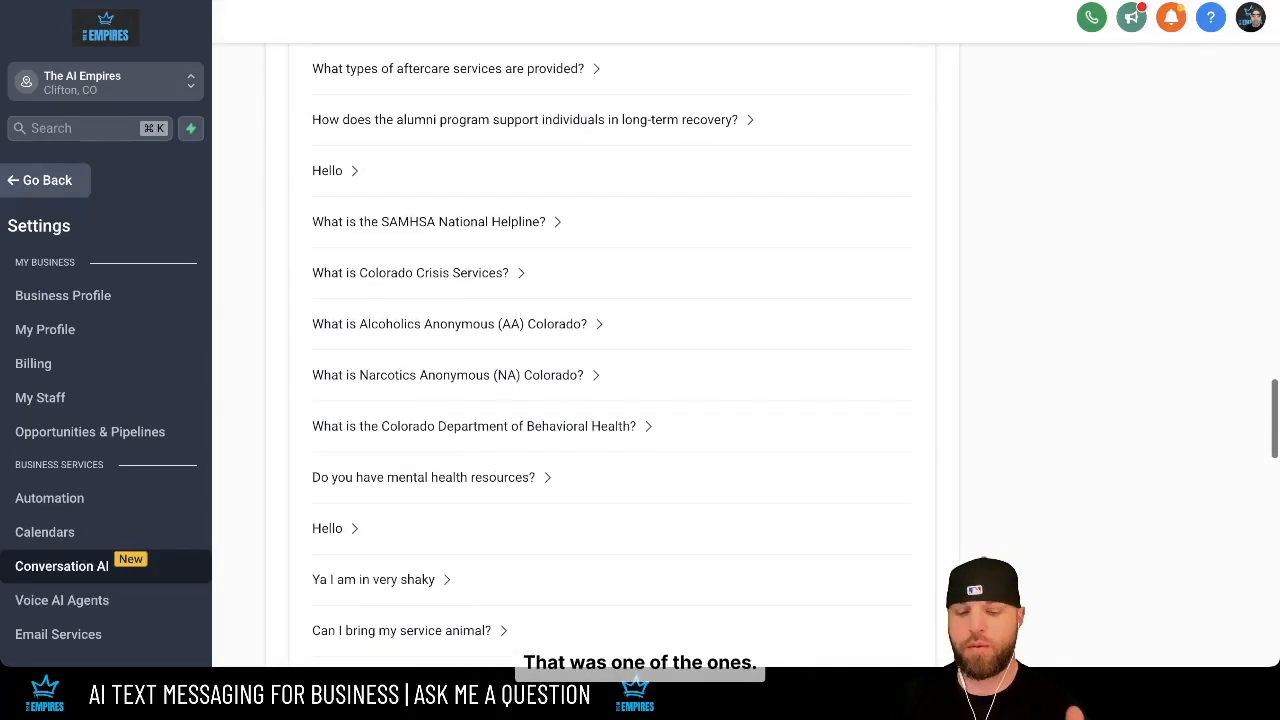